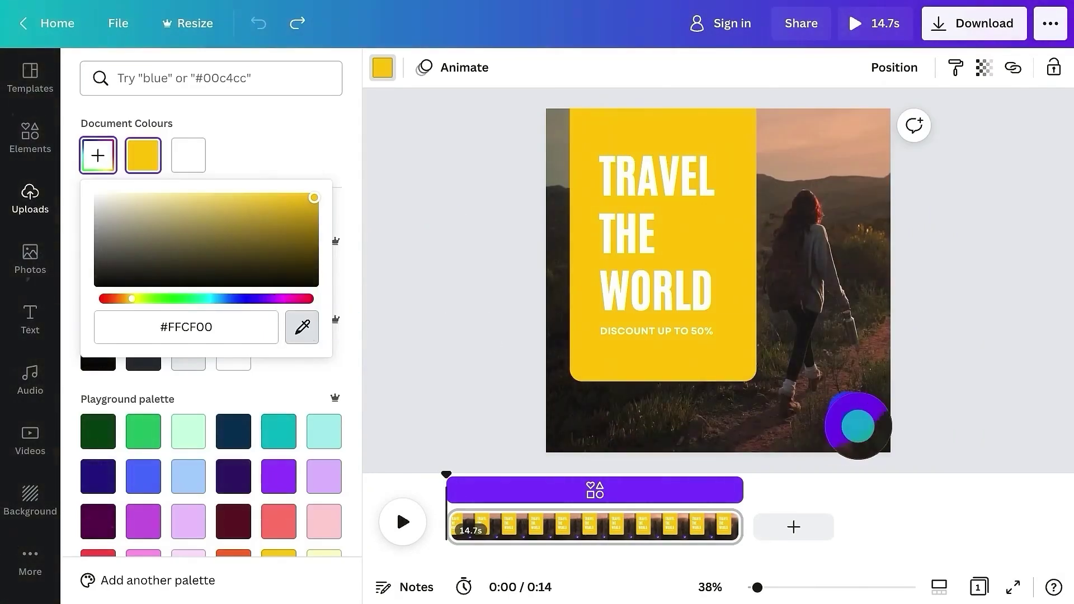
Step: Recolour the travel card to the logo's purple and begin retyping the heading as 'Pos'
click(857, 425)
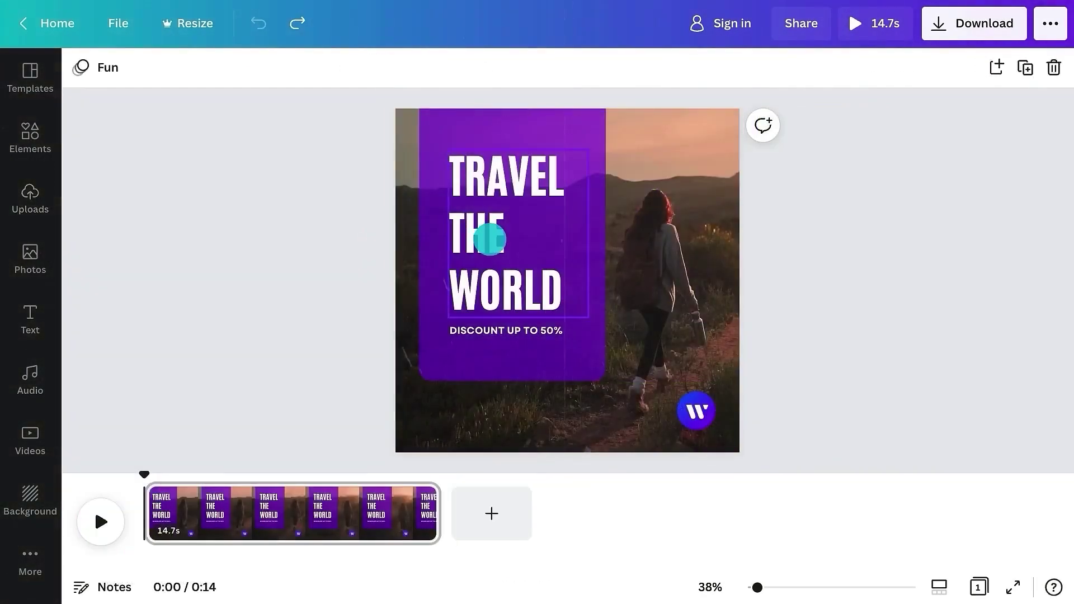
double_click(489, 239)
key(ctrl+a)
text(Pos)
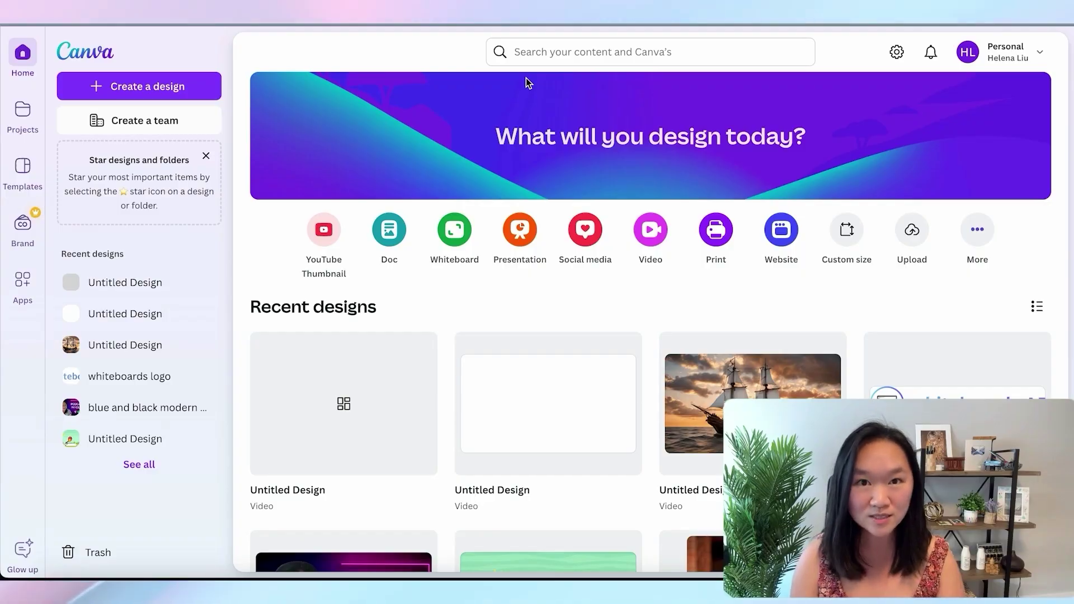
Step: Search 'video' and create a blank Video design from the Video templates
click(530, 54)
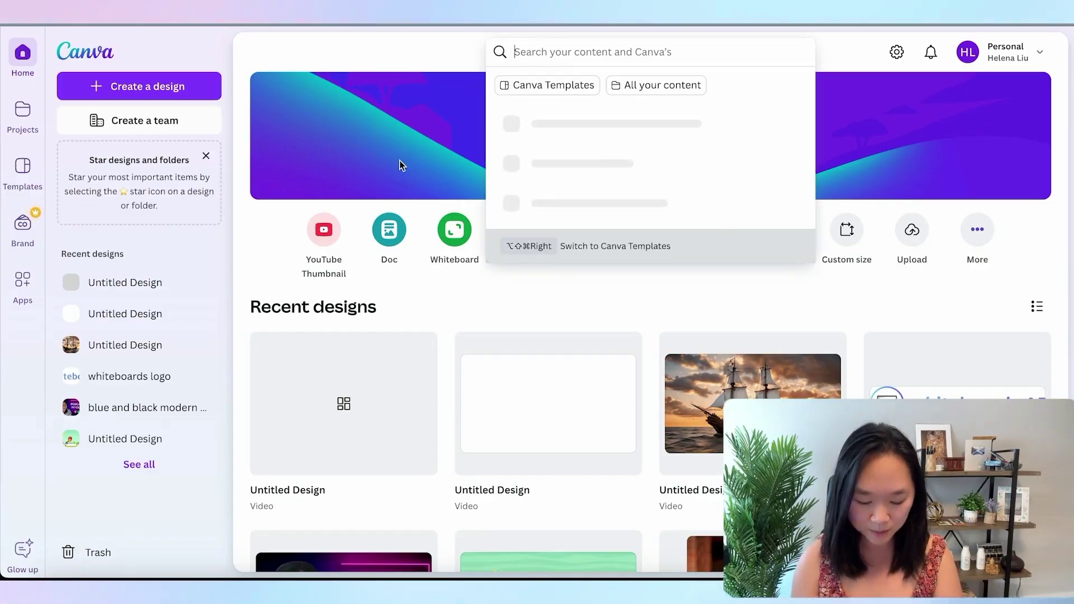
text(video)
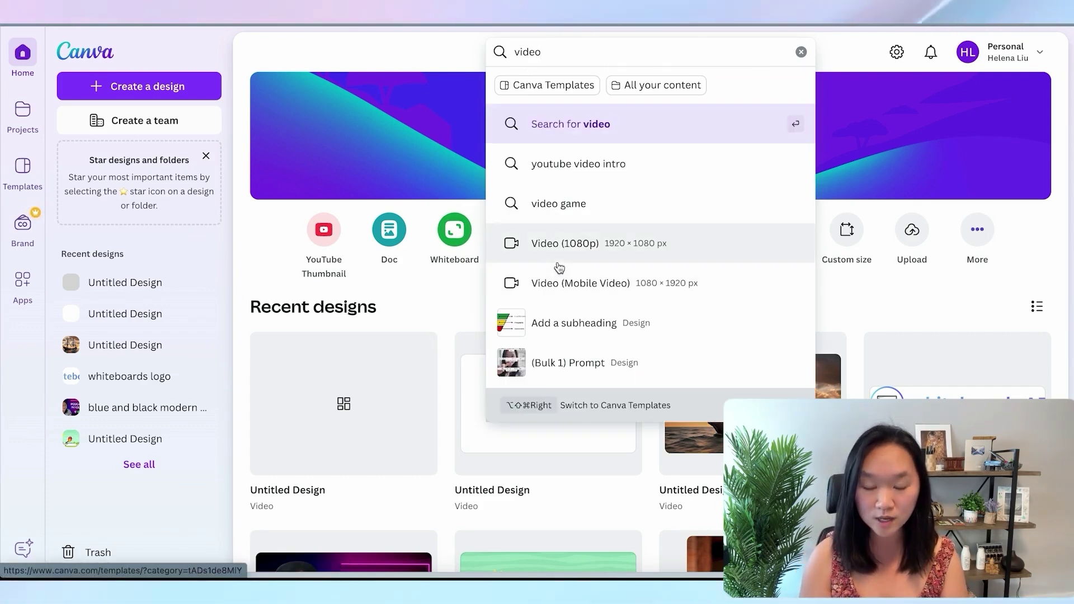
click(558, 263)
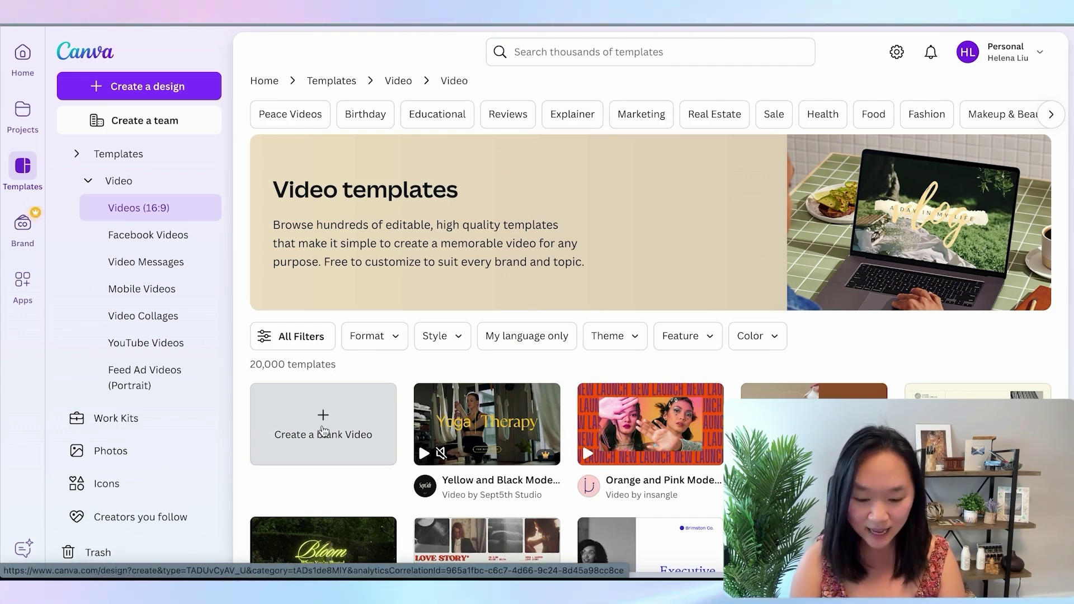
click(310, 427)
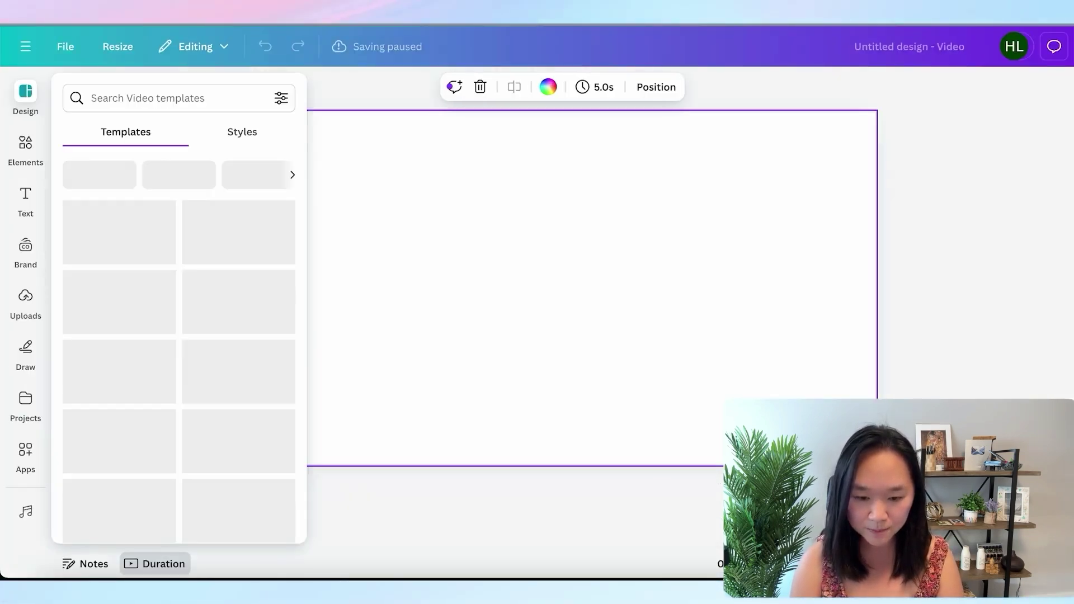
click(933, 187)
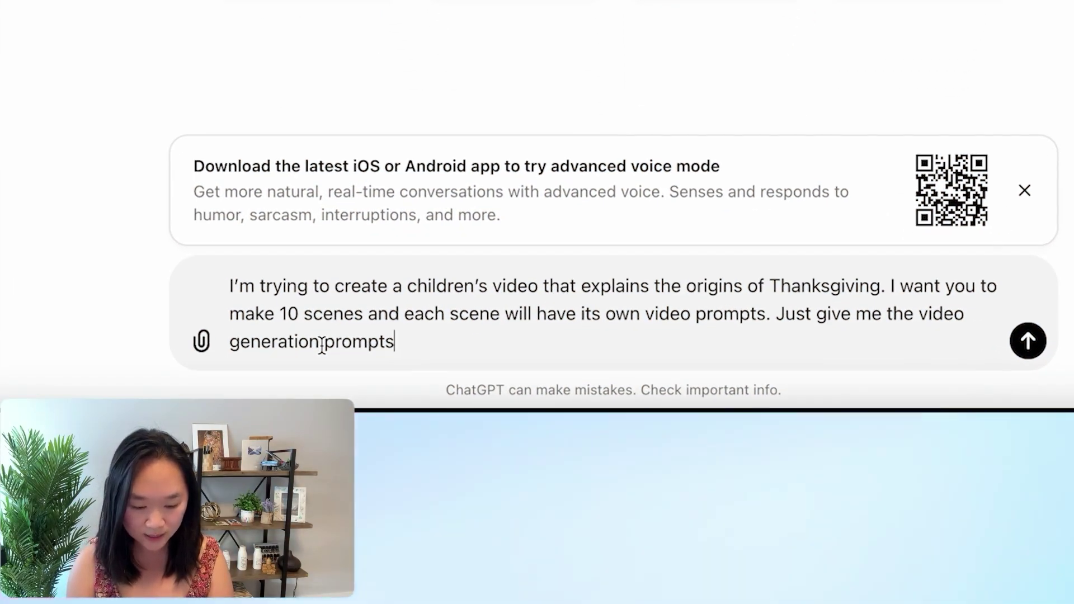
Step: Send the request for ten Thanksgiving scene video prompts and read through the reply
key(Return)
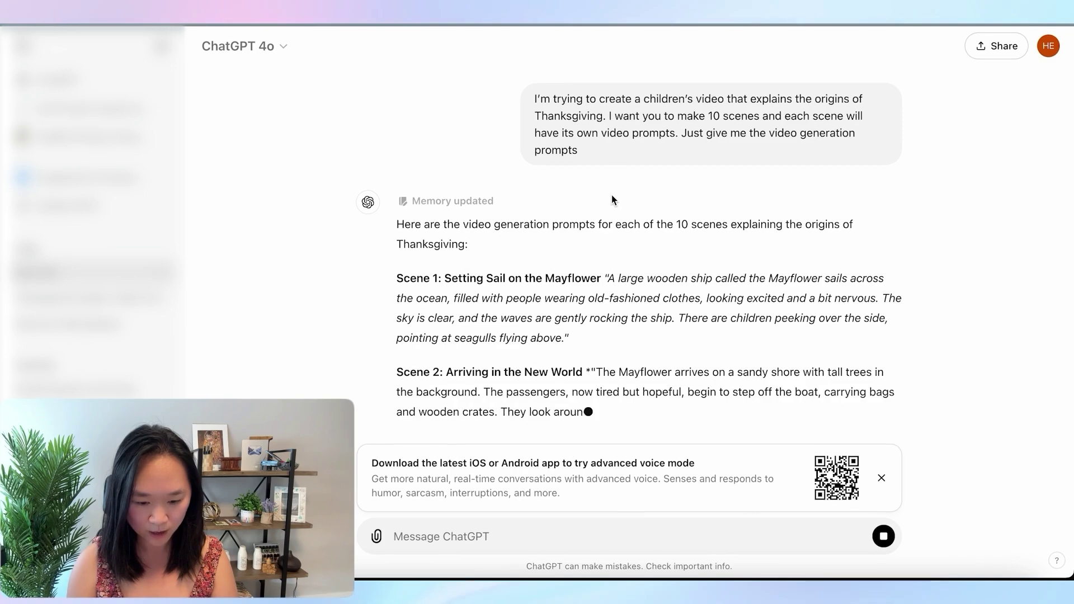
scroll(616, 240, up, 2)
scroll(561, 251, down, 1)
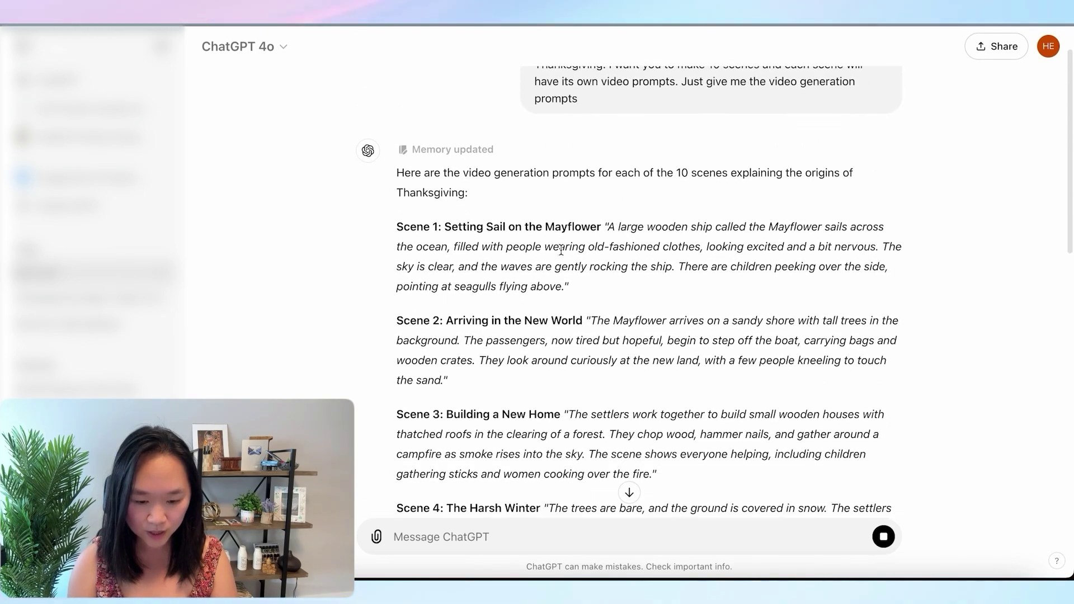
scroll(576, 266, down, 5)
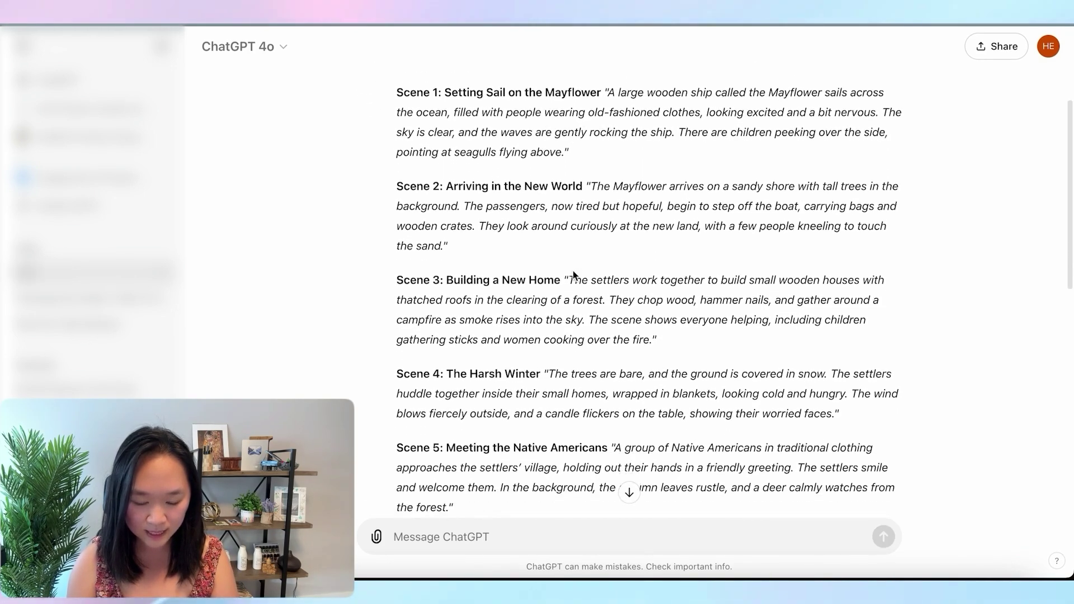
scroll(573, 271, down, 9)
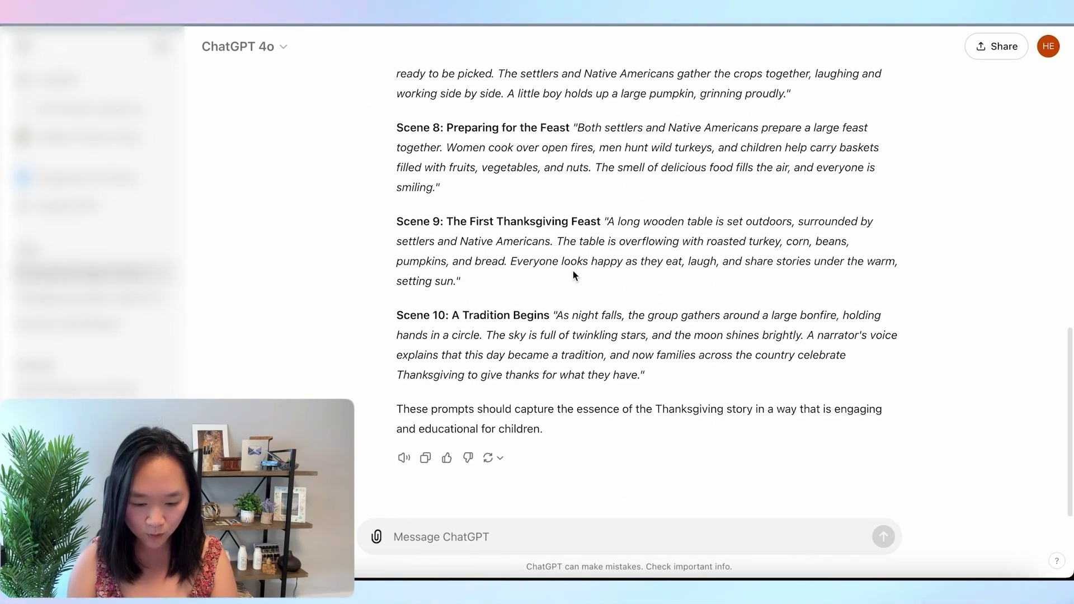
scroll(570, 275, up, 7)
scroll(571, 276, down, 7)
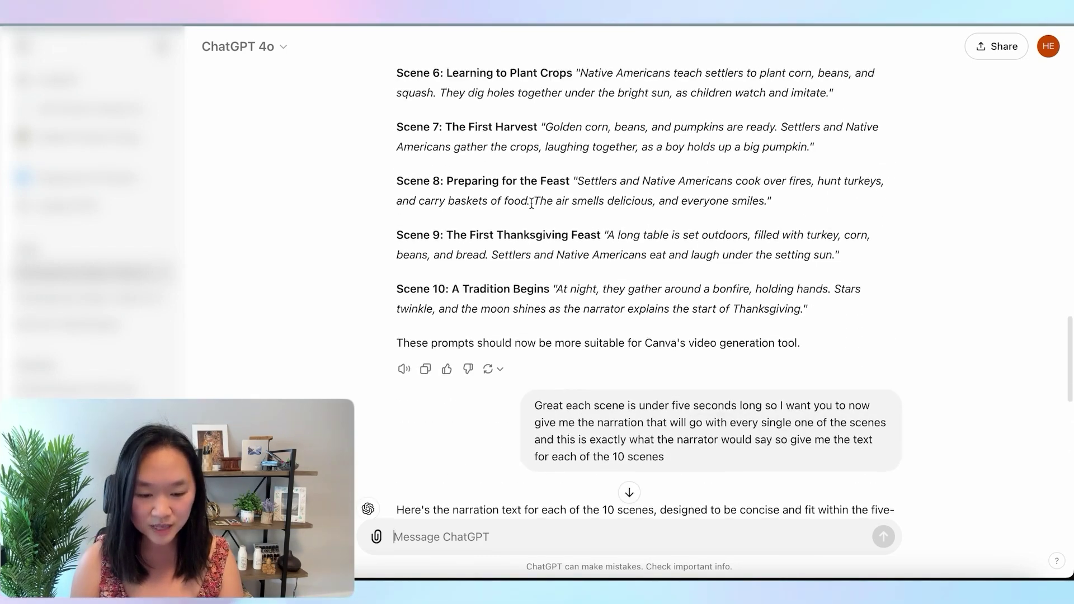
scroll(490, 143, up, 2)
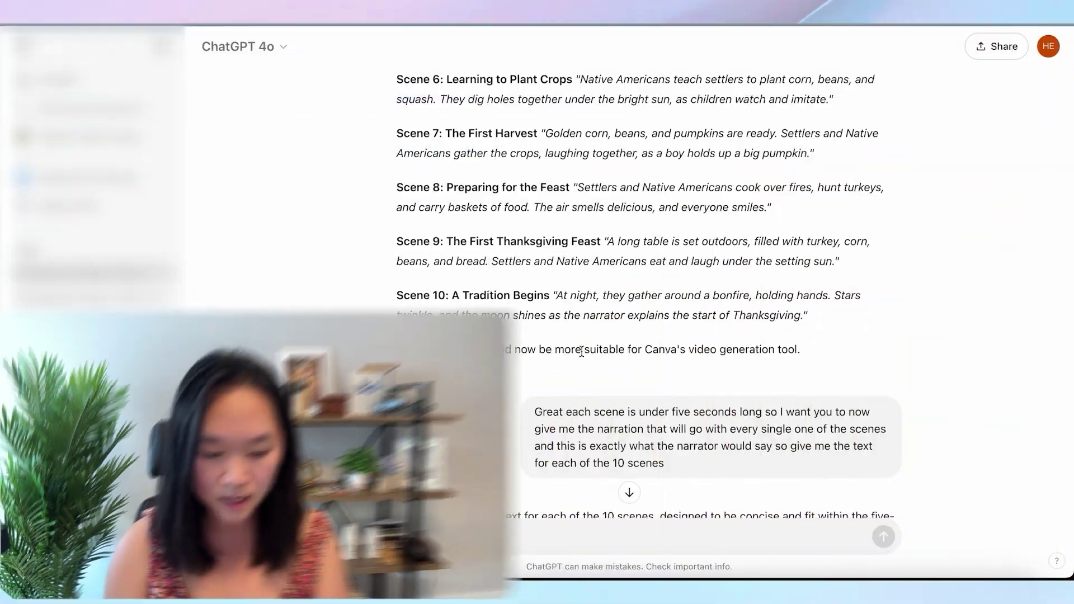
Step: Review the ten-scene narration reply, then select the shortened Scene 1 Mayflower prompt
scroll(596, 359, down, 5)
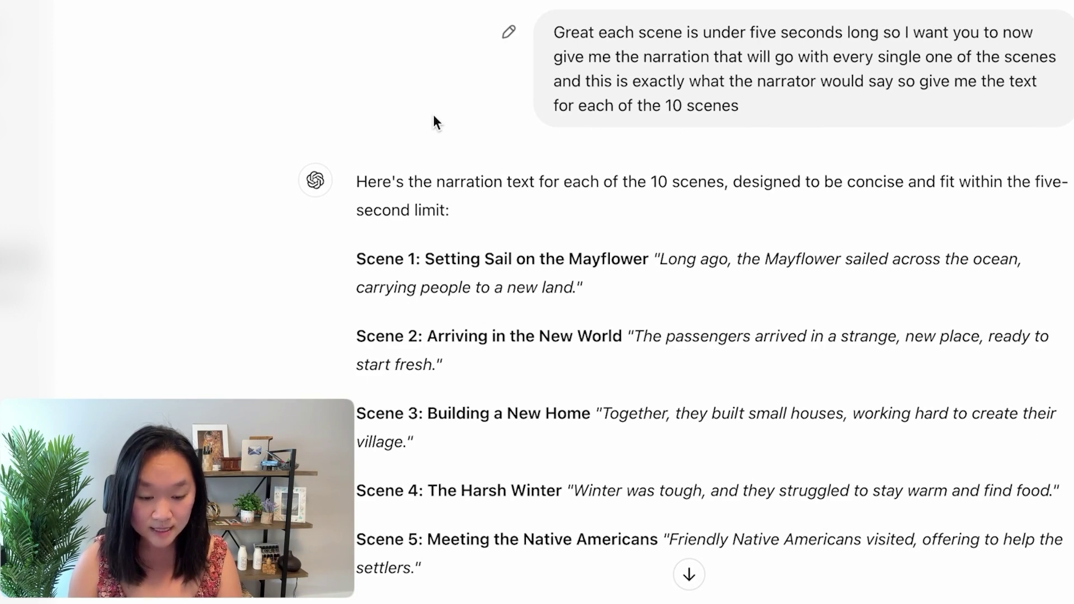
scroll(433, 114, down, 1)
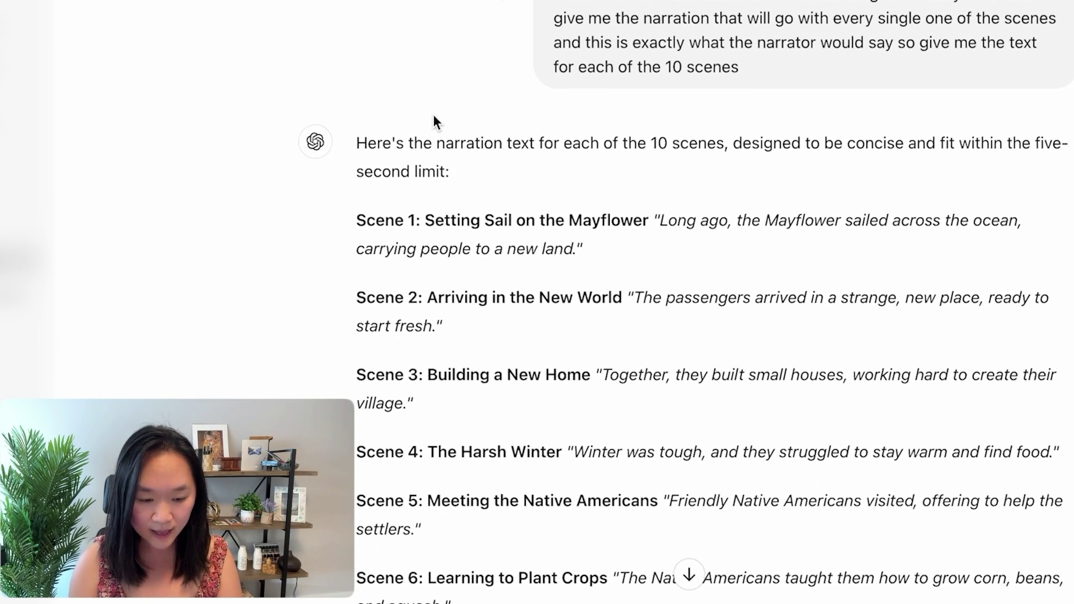
scroll(434, 116, down, 3)
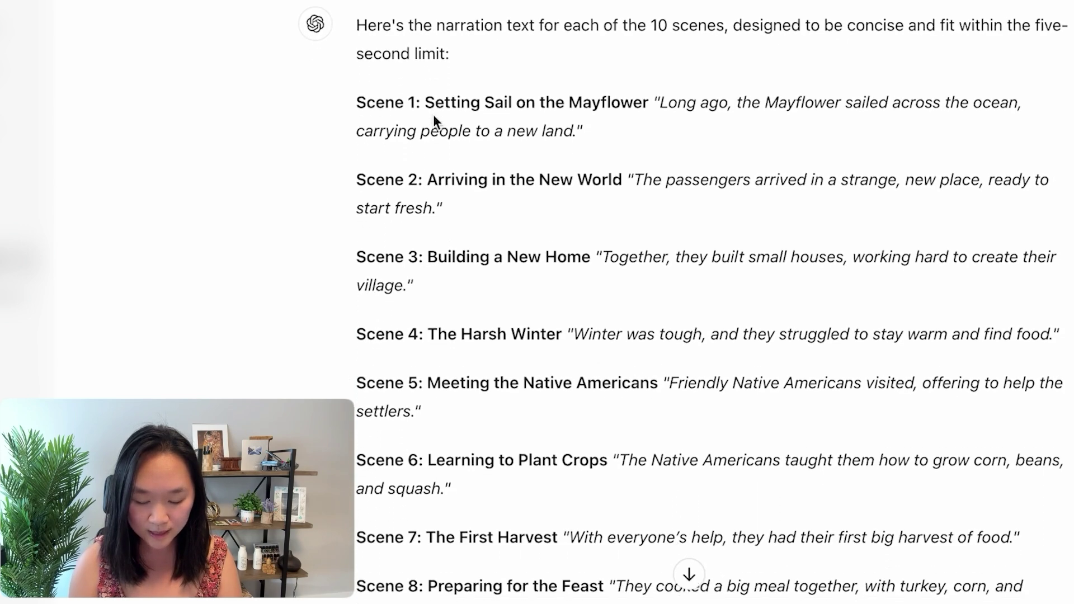
scroll(543, 200, down, 7)
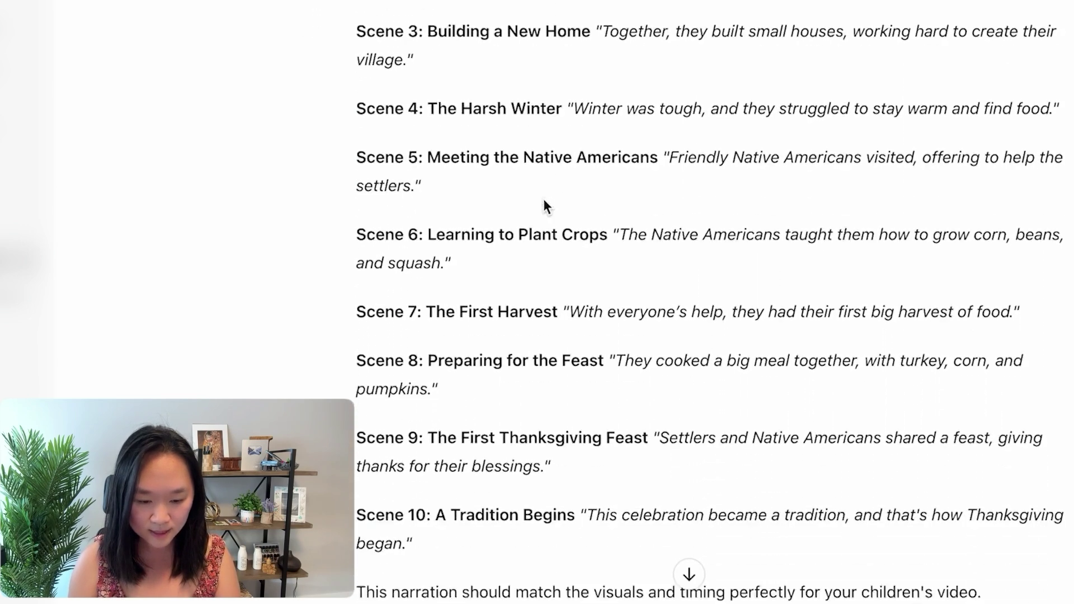
scroll(543, 200, up, 8)
scroll(544, 201, down, 9)
scroll(545, 205, up, 8)
scroll(543, 201, up, 5)
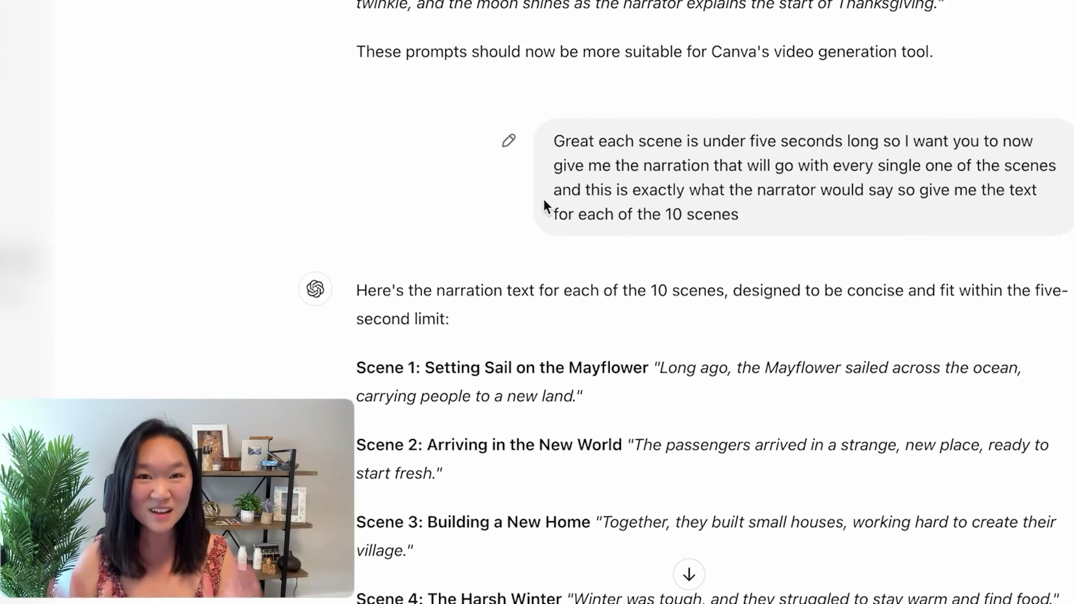
scroll(545, 205, up, 20)
drag(655, 108, 459, 166)
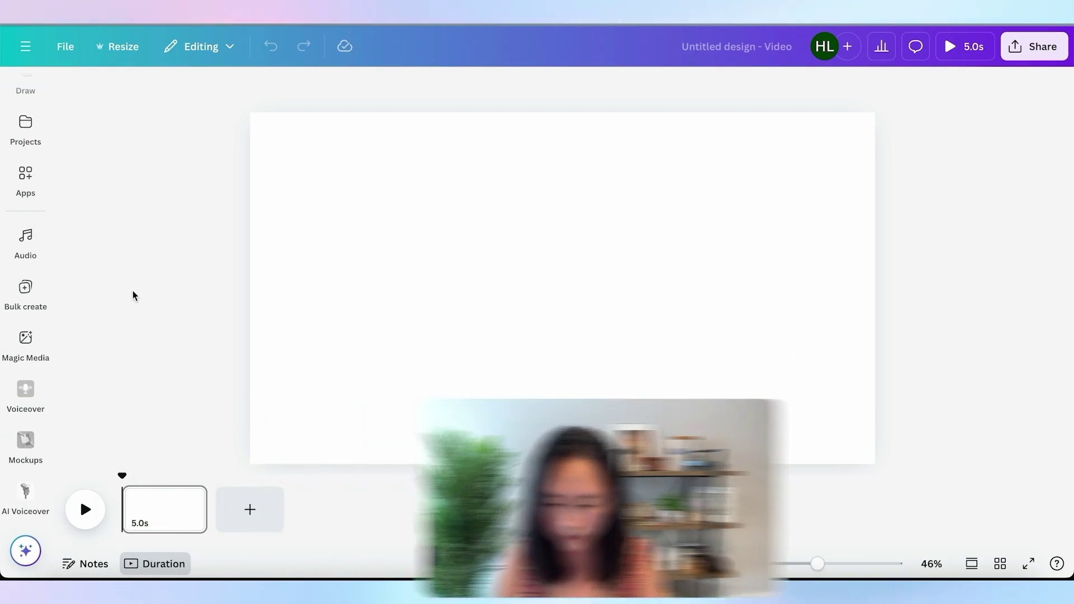
Step: Open the Magic Media panel from the sidebar
click(23, 344)
click(23, 347)
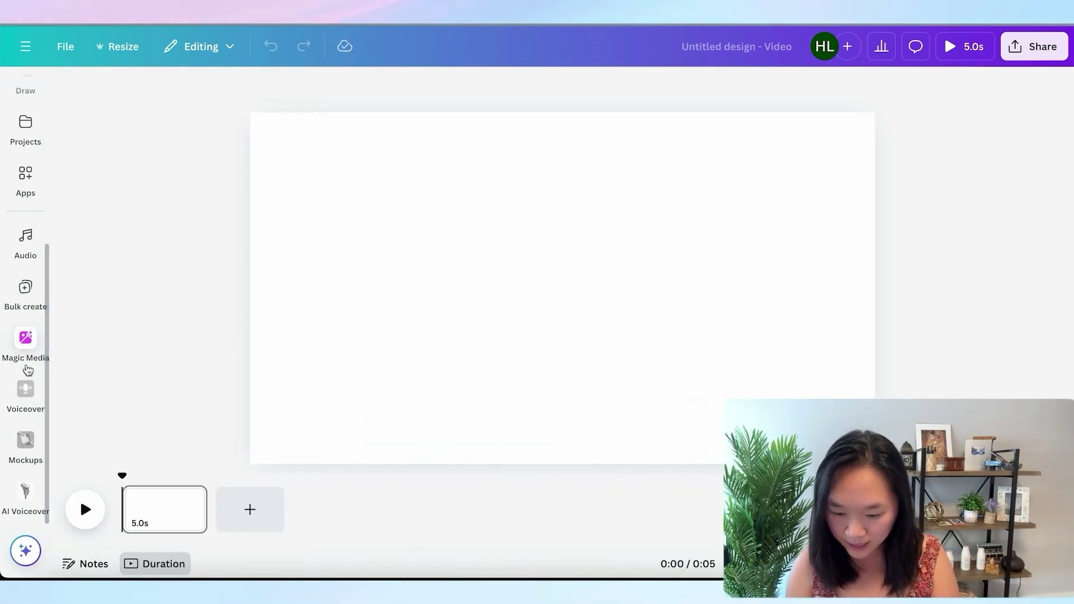
click(23, 348)
click(22, 350)
click(22, 353)
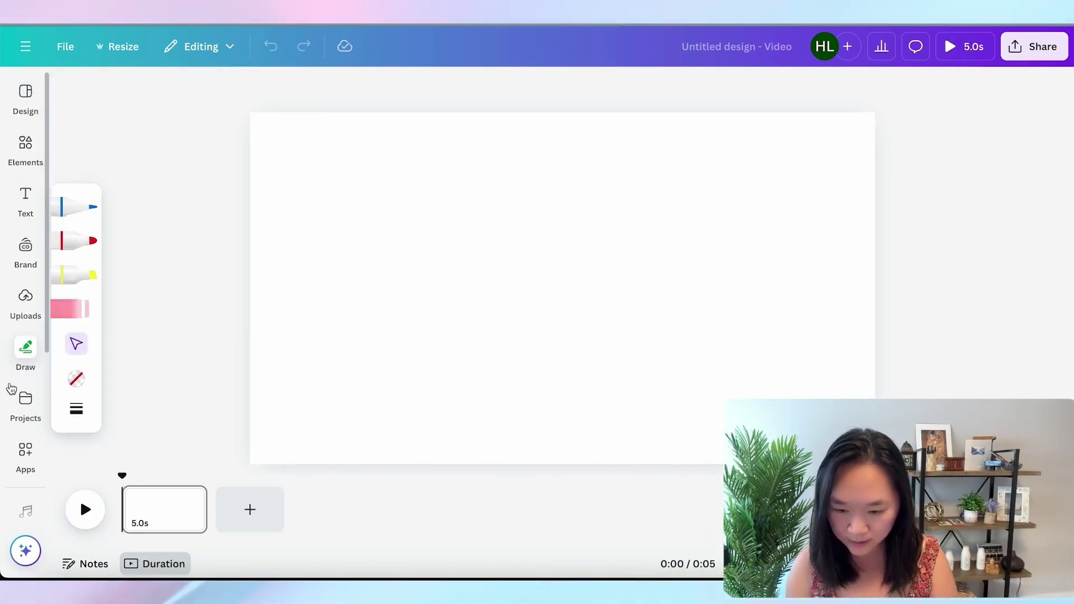
click(19, 402)
click(20, 359)
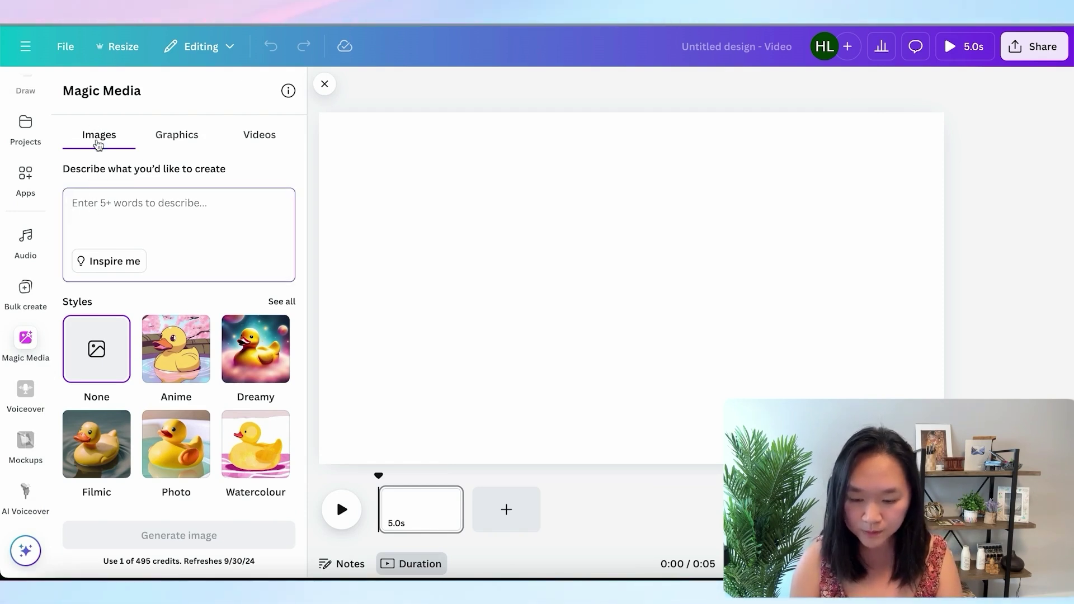
Step: Enter 'Create pixar 3d animation' plus the Scene 1 Mayflower description as the Images prompt
click(83, 202)
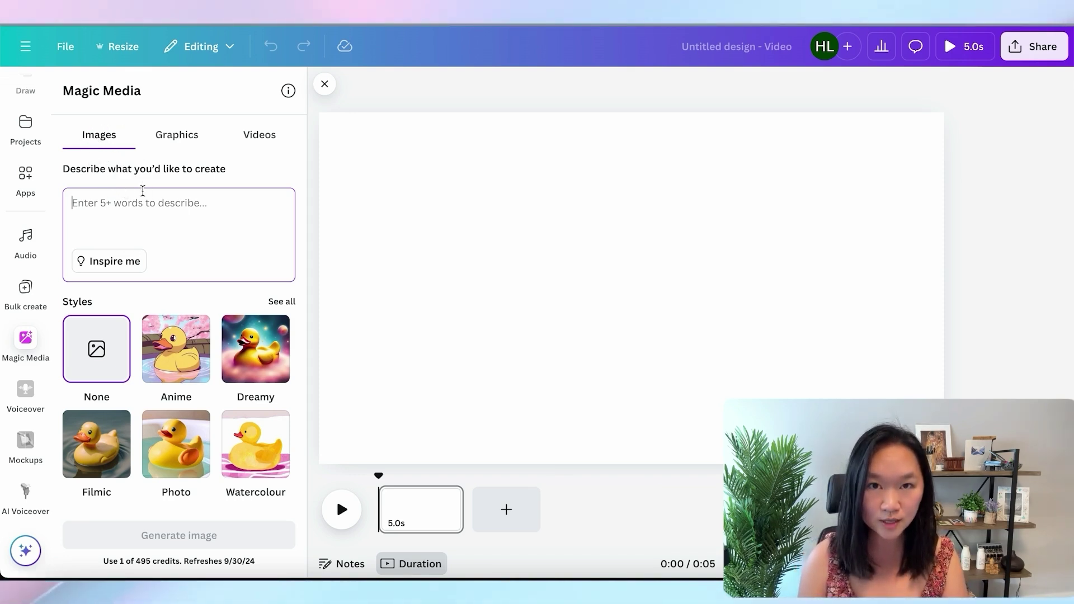
click(251, 137)
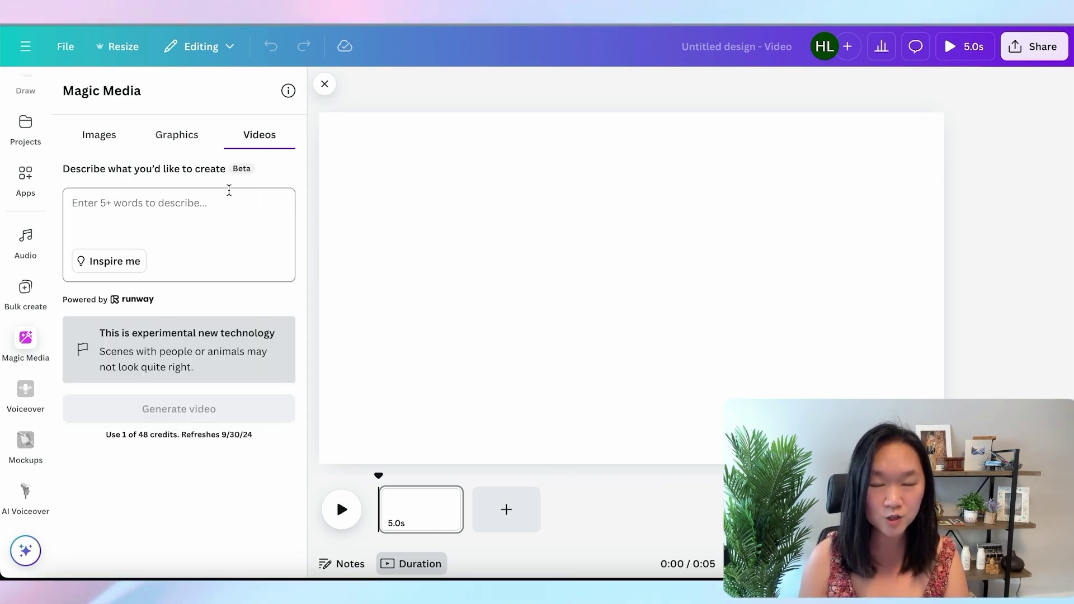
click(101, 143)
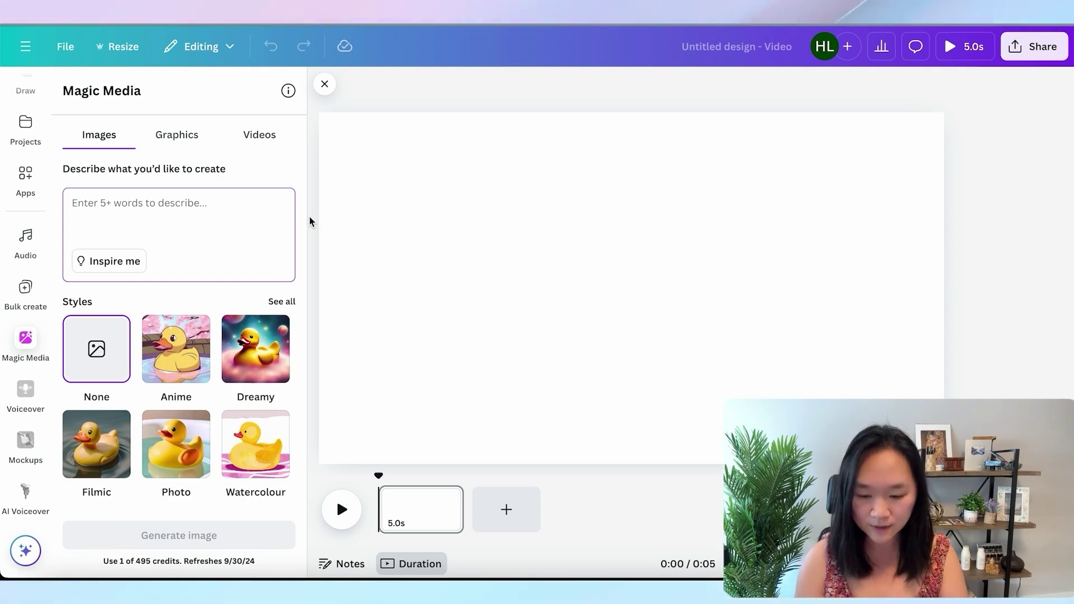
text(Create pixar 3)
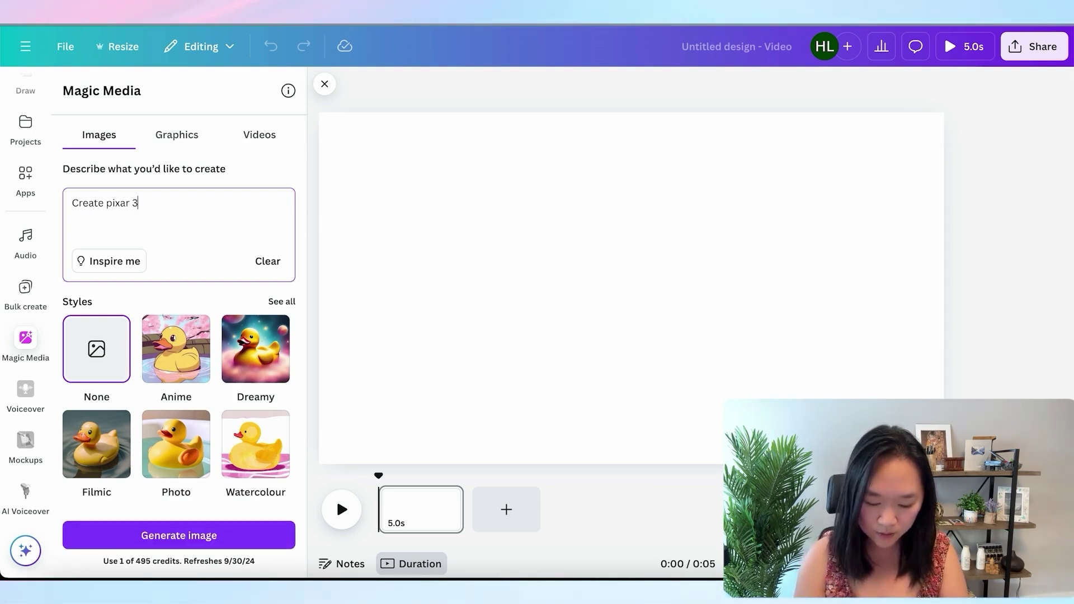
text(d animation)
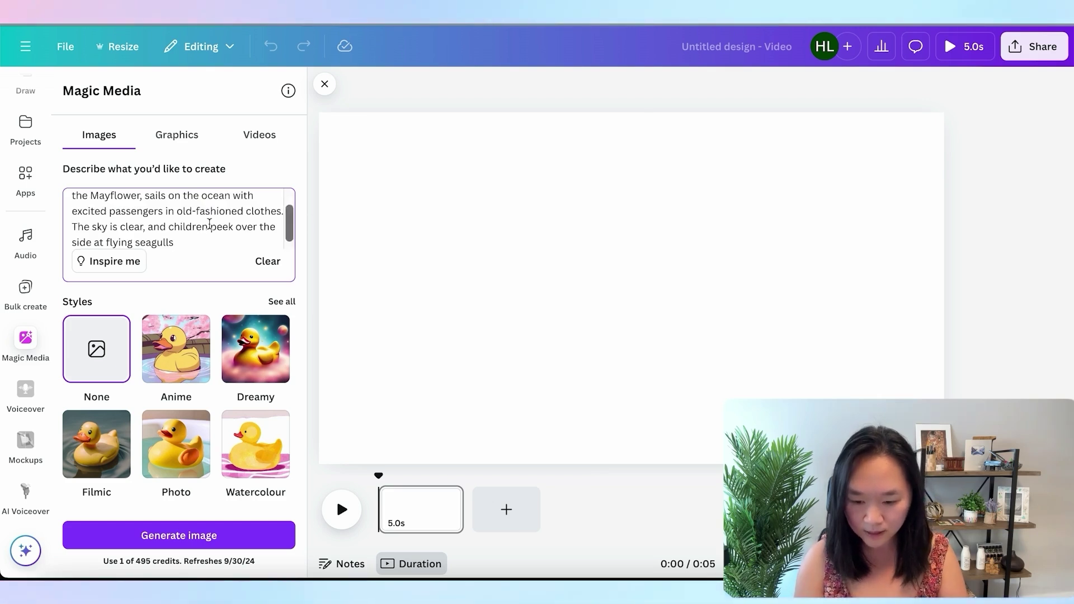
scroll(209, 224, down, 1)
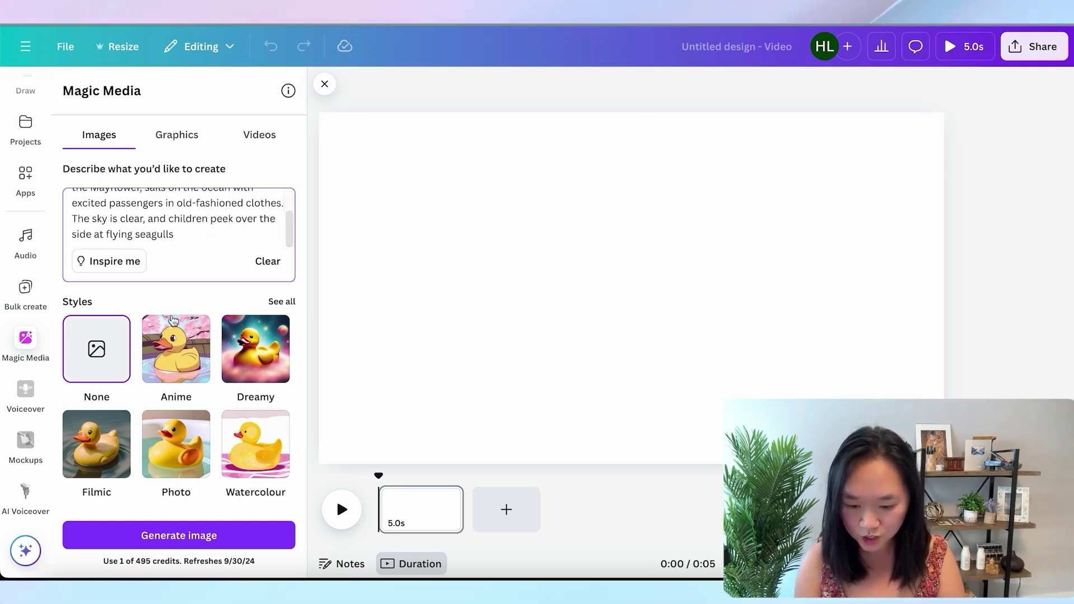
Step: Generate four landscape Mayflower images, then delete the one dragged onto the page
scroll(173, 320, down, 2)
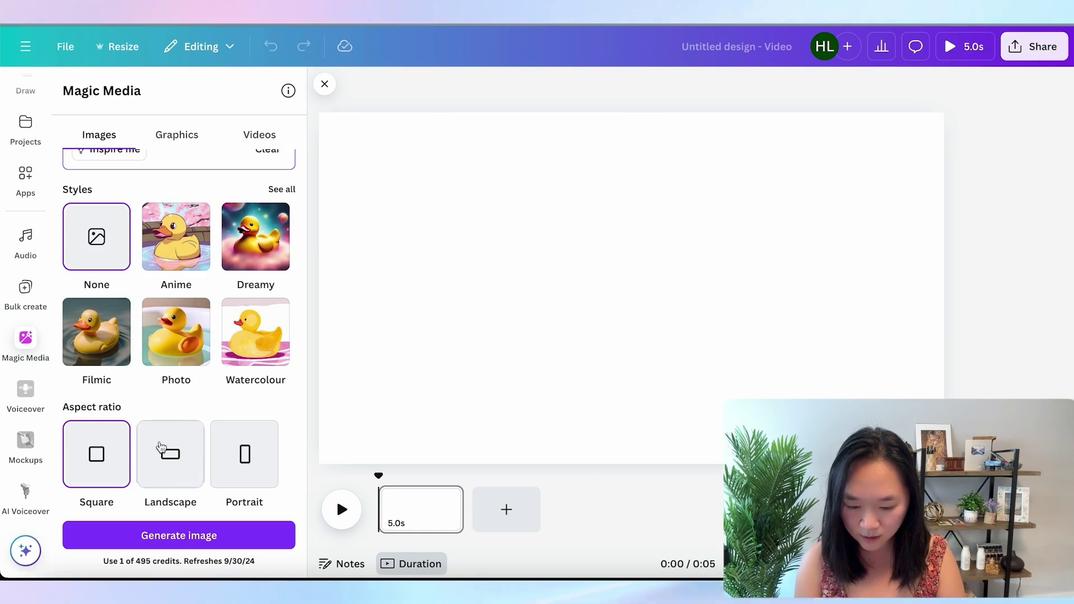
click(176, 540)
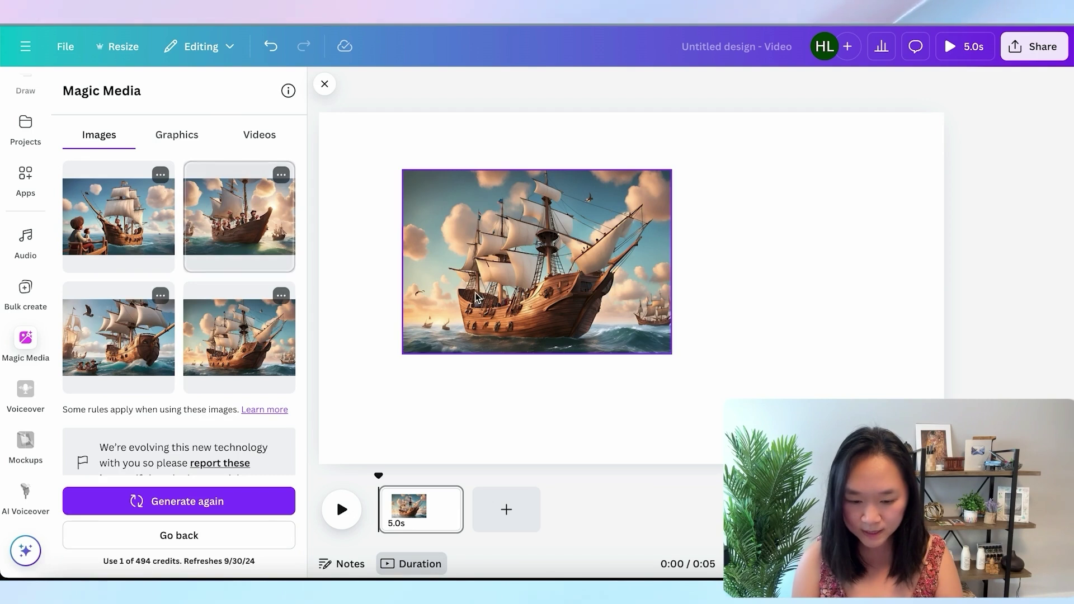
drag(489, 263, 440, 235)
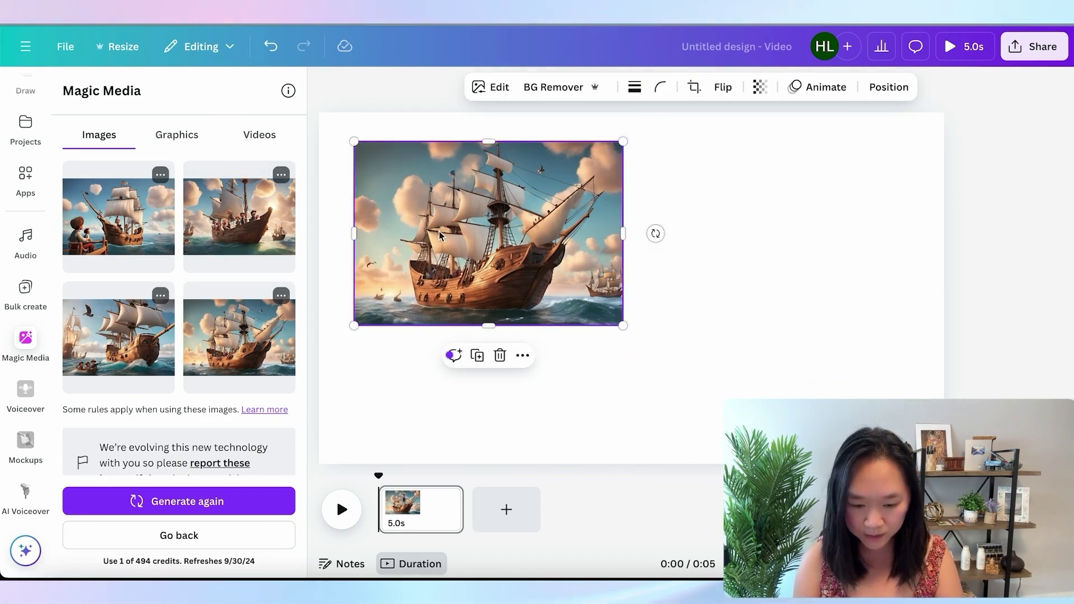
key(Delete)
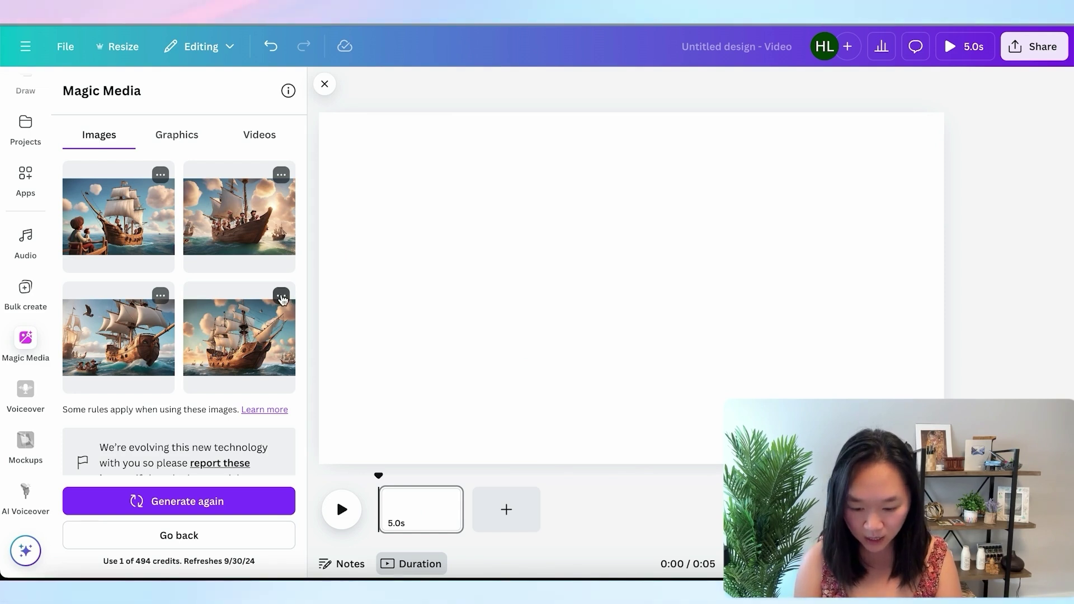
Step: Generate a video from the fourth ship image and place it on the page
click(282, 296)
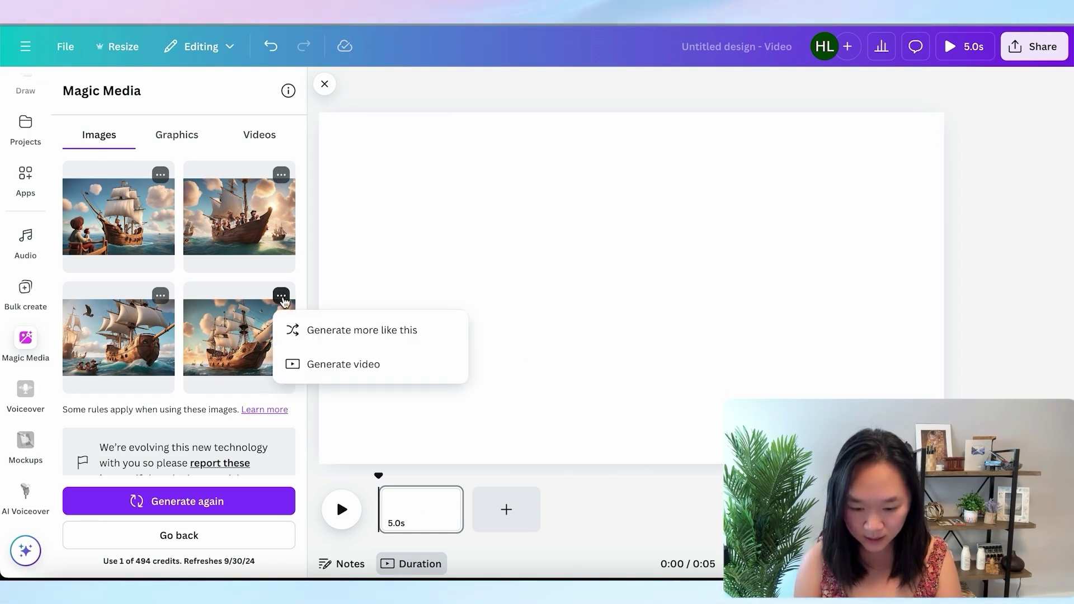
click(316, 366)
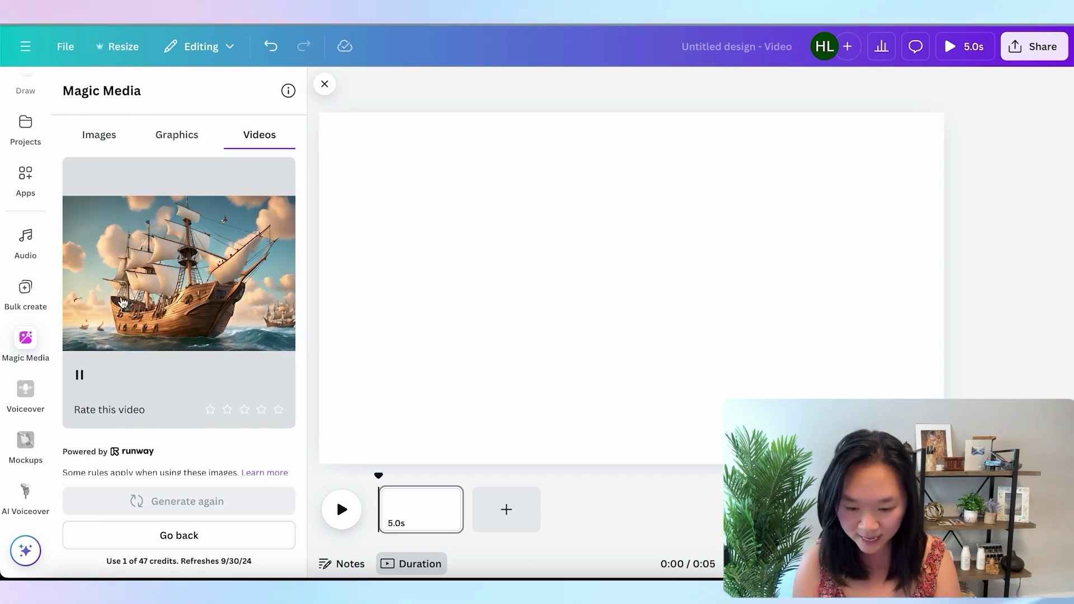
click(84, 378)
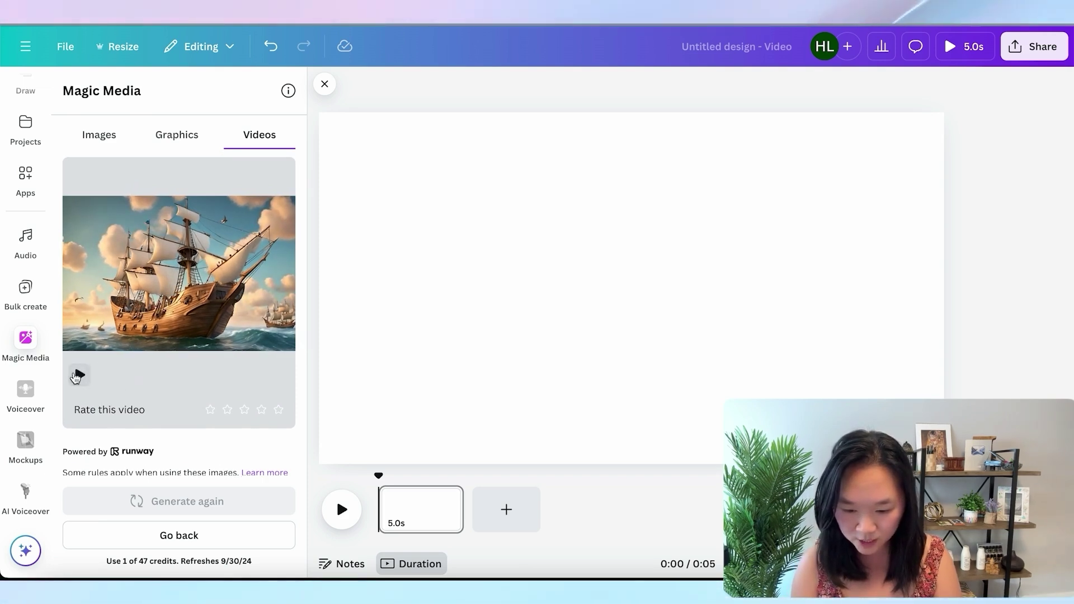
drag(142, 268, 484, 239)
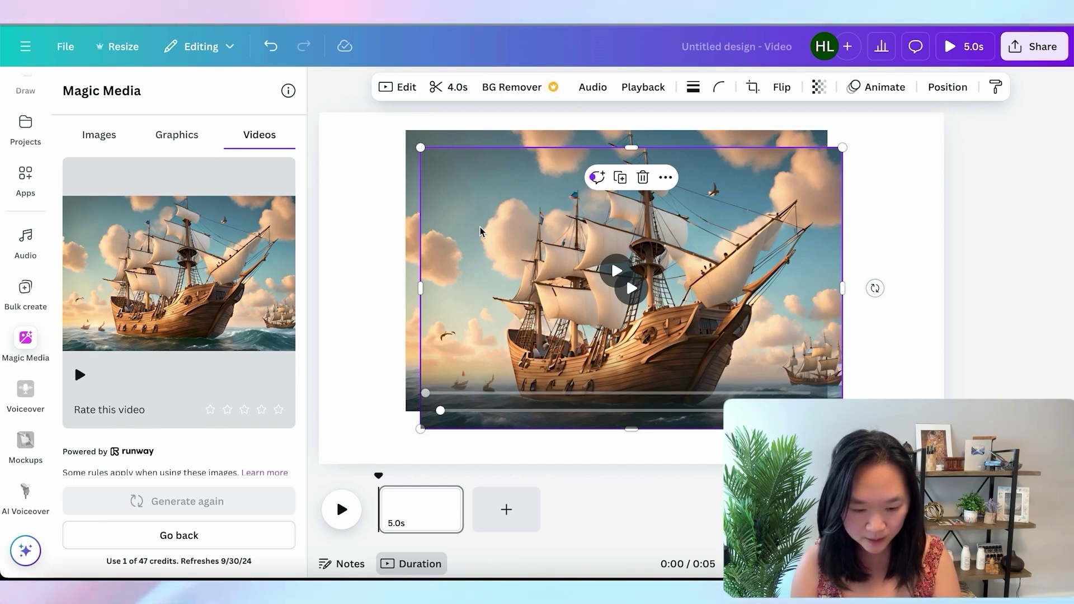
Step: Snap the ship video to the top-left corner and stretch it to cover the page
key(Escape)
click(526, 176)
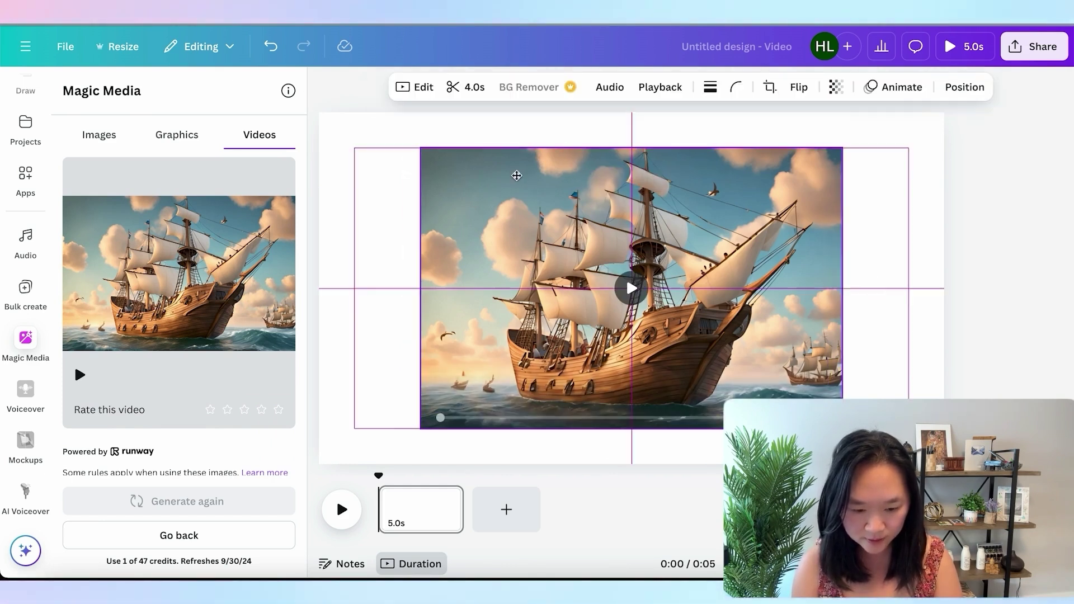
drag(526, 176, 423, 139)
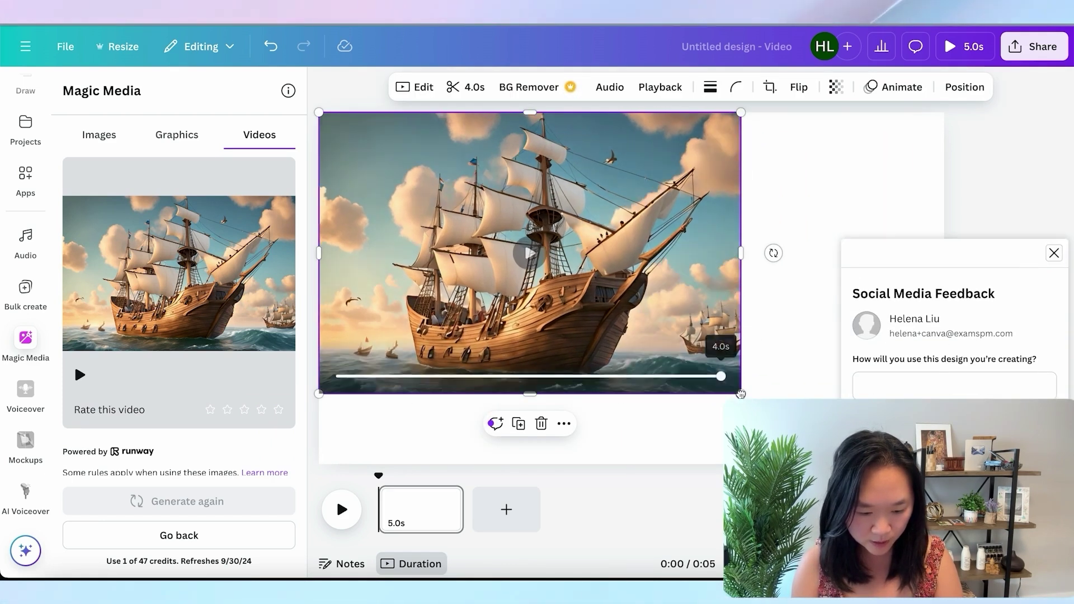
click(1054, 253)
drag(740, 393, 837, 458)
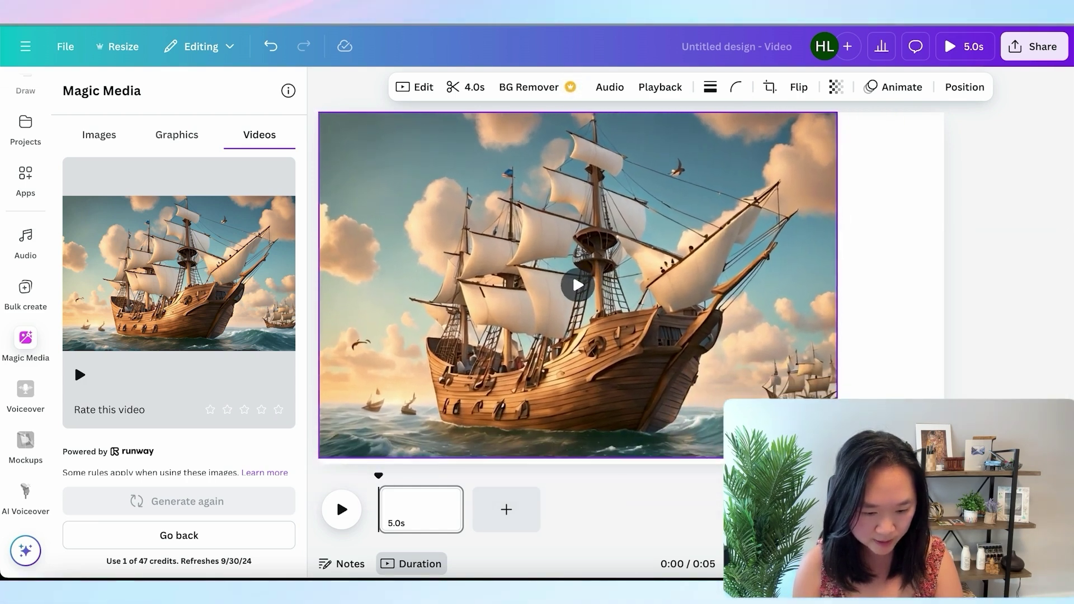
drag(837, 457, 944, 529)
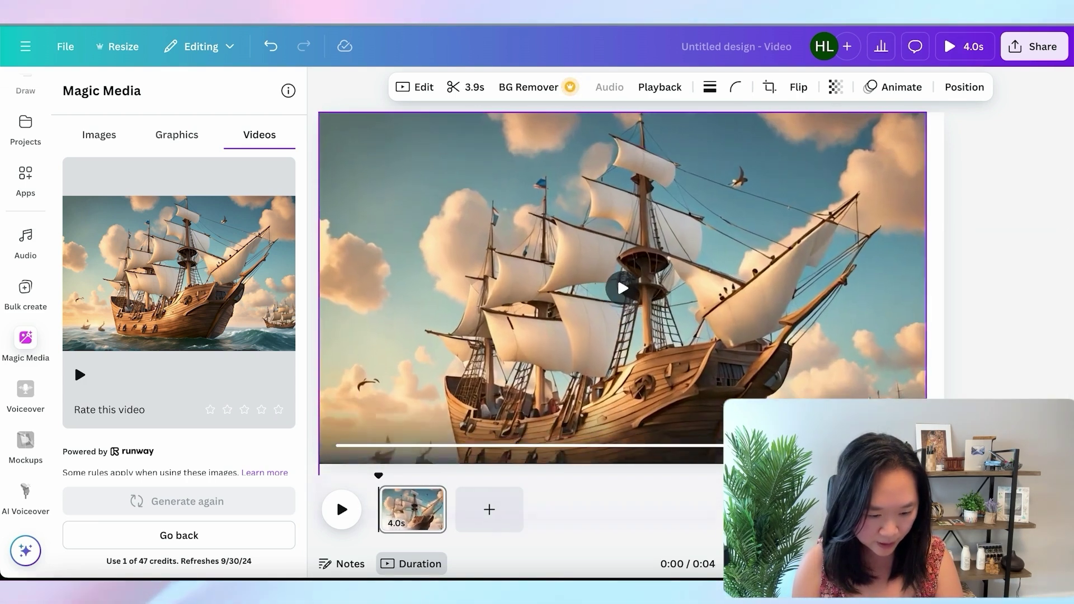
drag(727, 358, 739, 329)
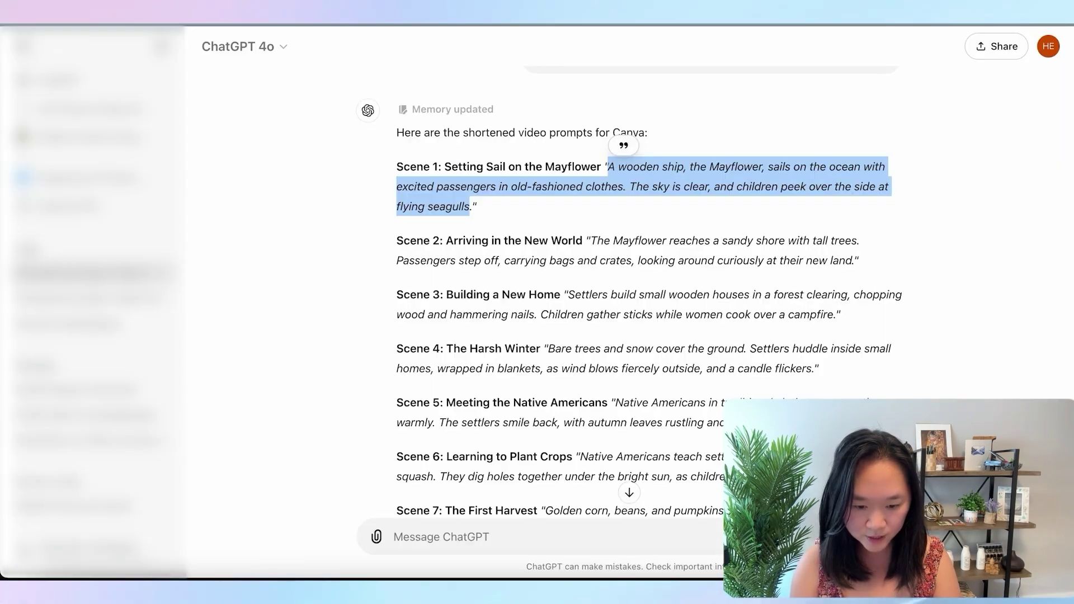
Step: Select Scene 1's narration line about the Mayflower sailing to a new land
scroll(532, 283, down, 10)
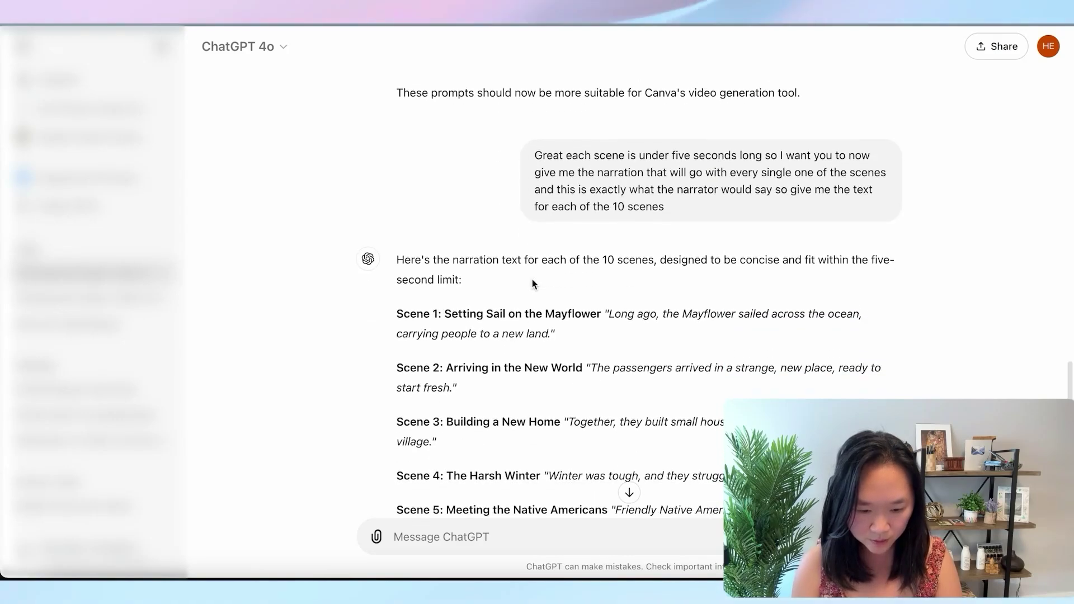
drag(608, 314, 551, 328)
key(ctrl+c)
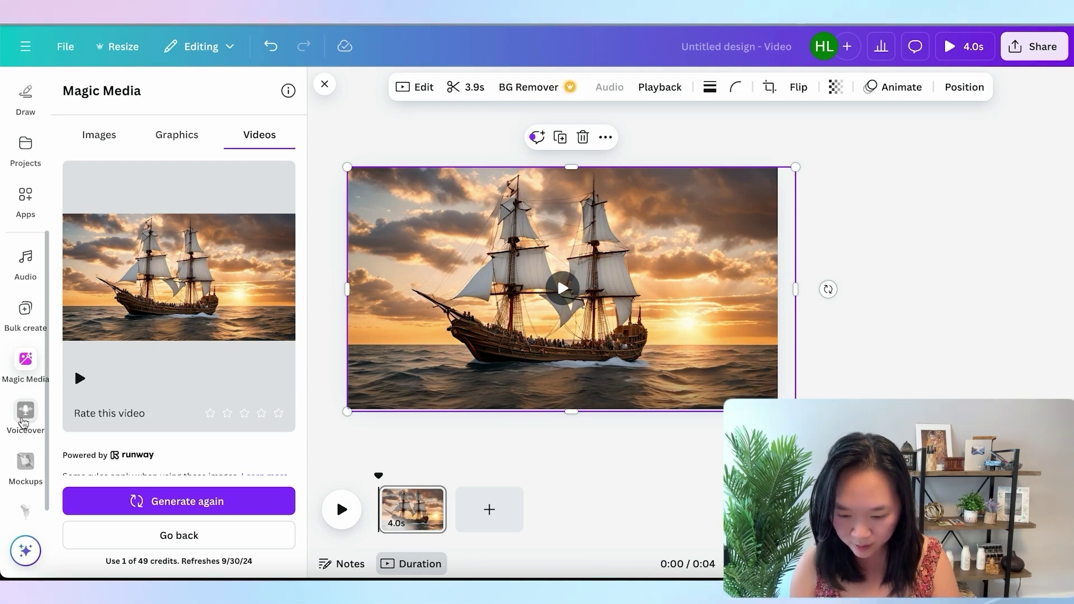
Step: Paste the Scene 1 Mayflower narration into the Voiceover script
click(25, 412)
click(118, 202)
key(ctrl+v)
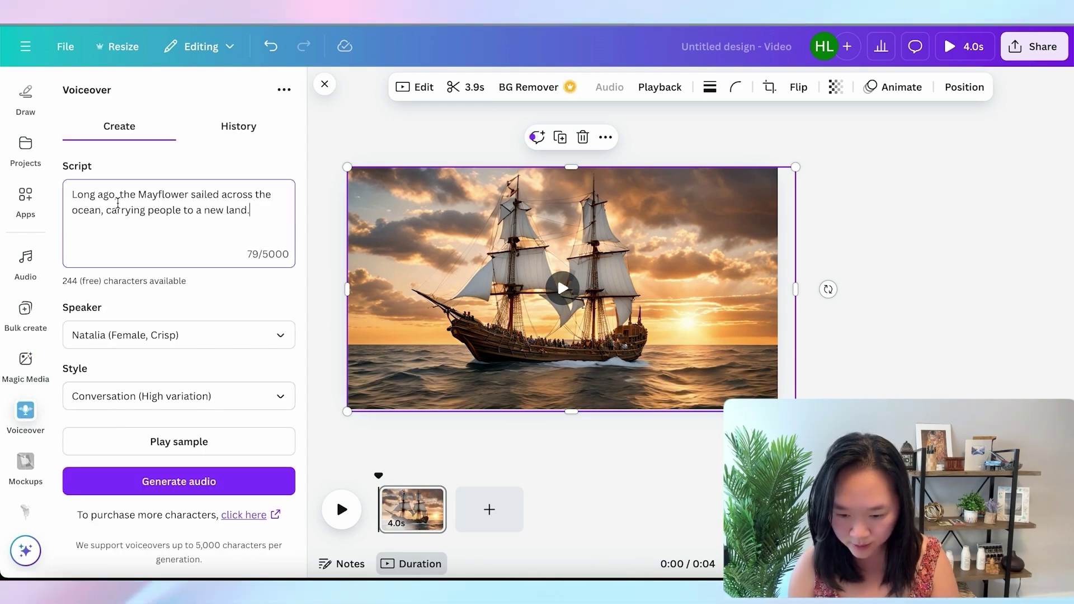
Step: Play the Elli voice sample, then switch back to Natalia and play hers
click(163, 337)
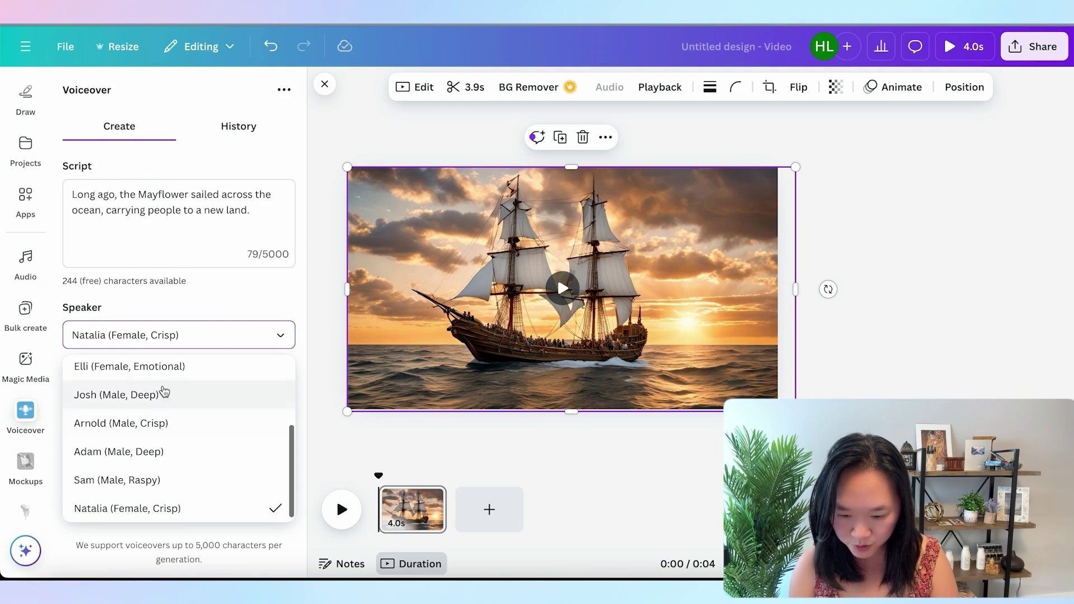
click(170, 367)
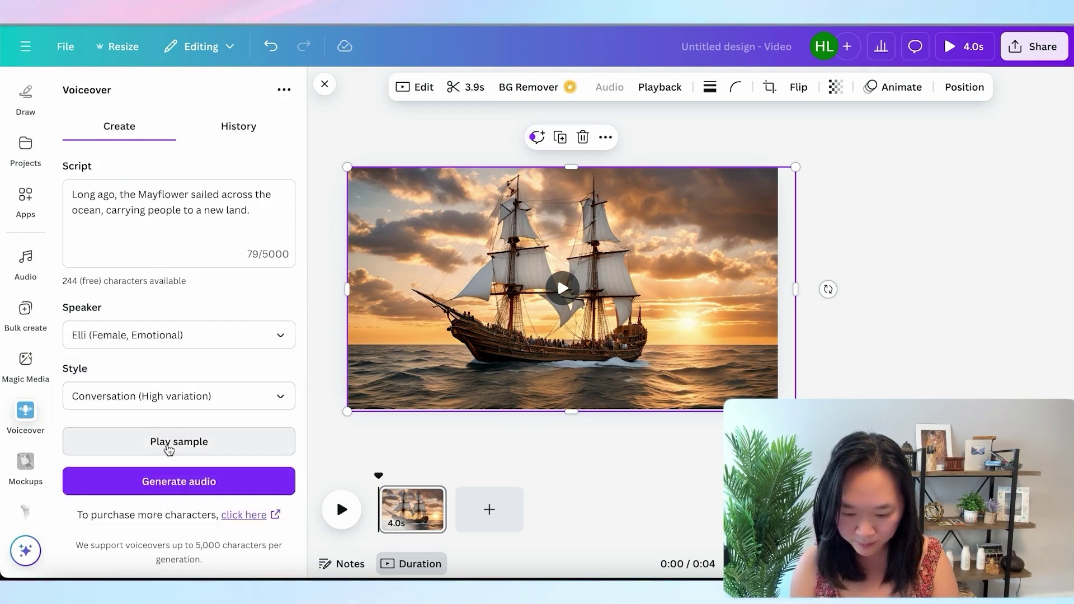
click(168, 444)
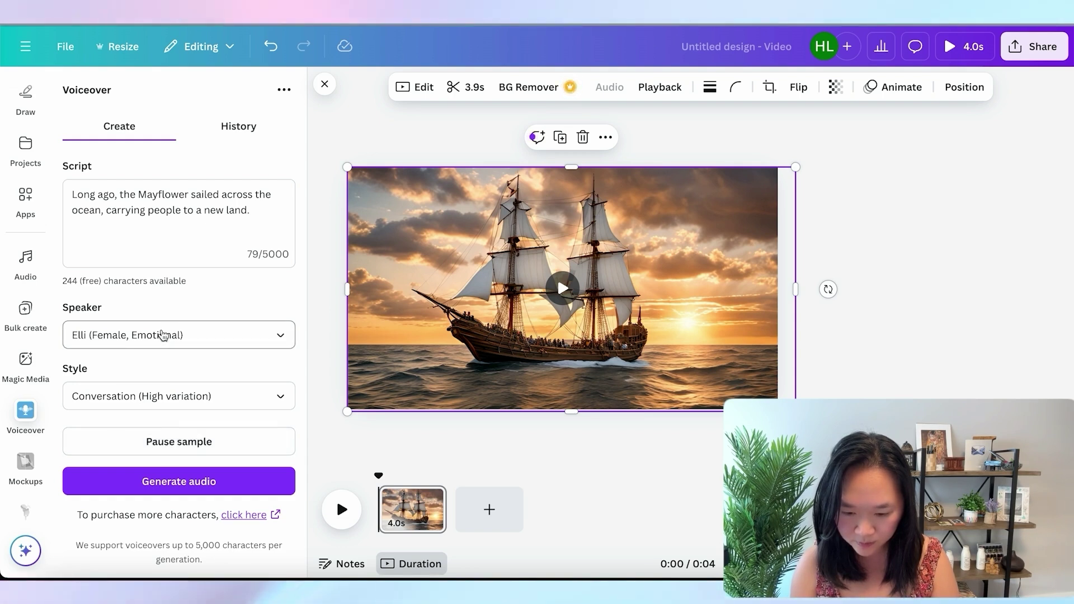
click(162, 335)
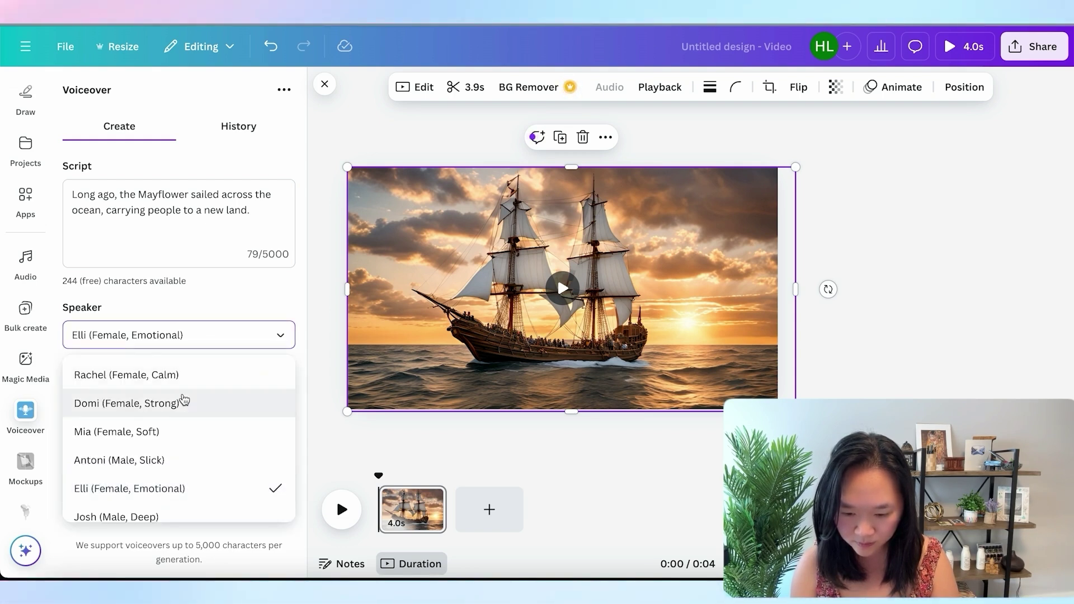
scroll(185, 400, down, 3)
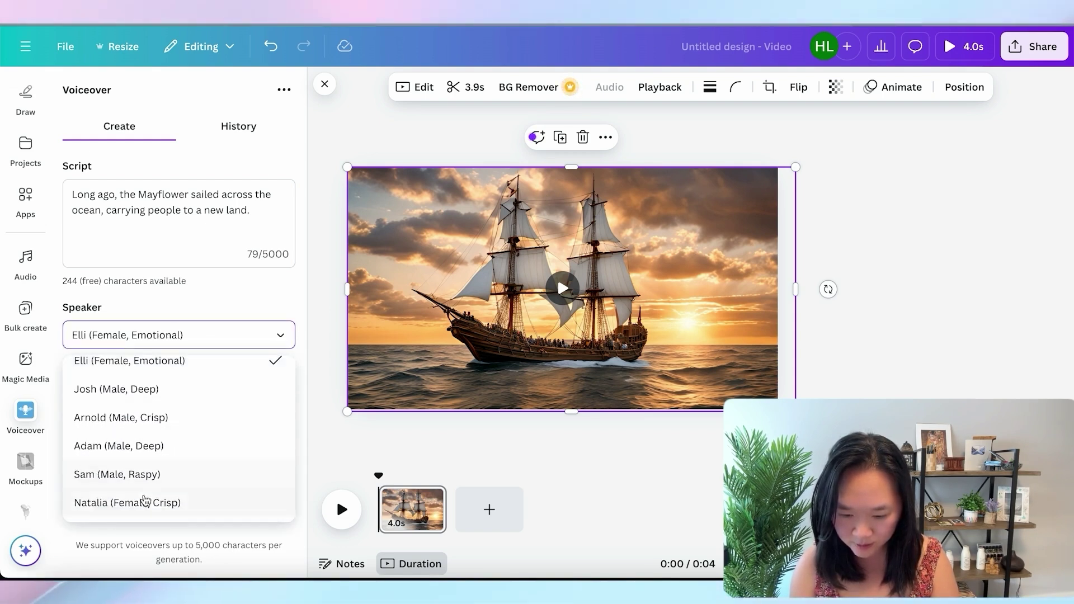
click(146, 502)
click(155, 445)
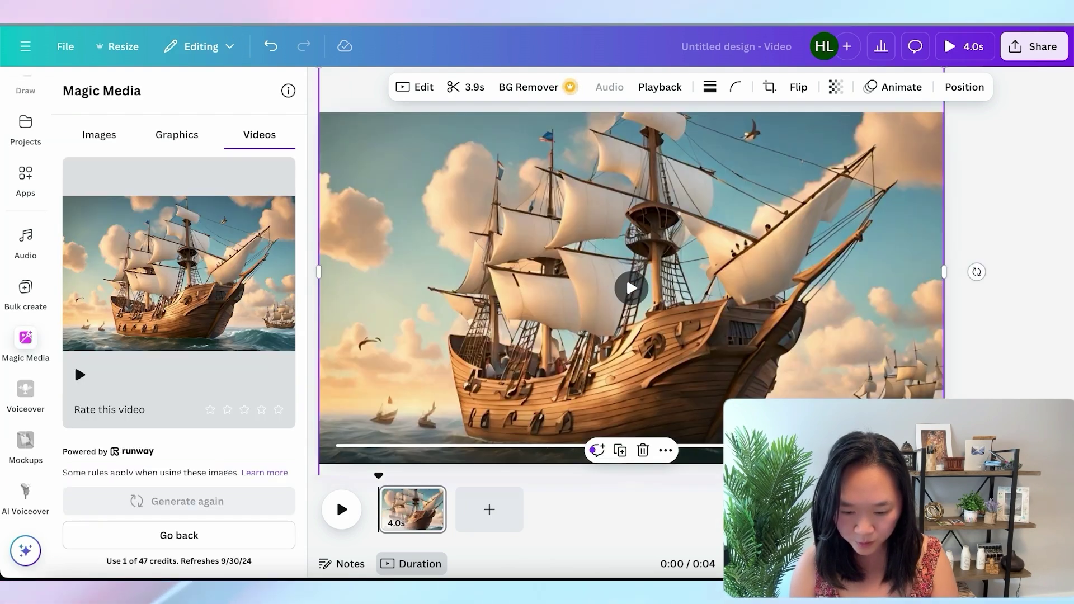
Step: Generate a Natalia voiceover of the pasted Mayflower line and play it with the video
click(26, 391)
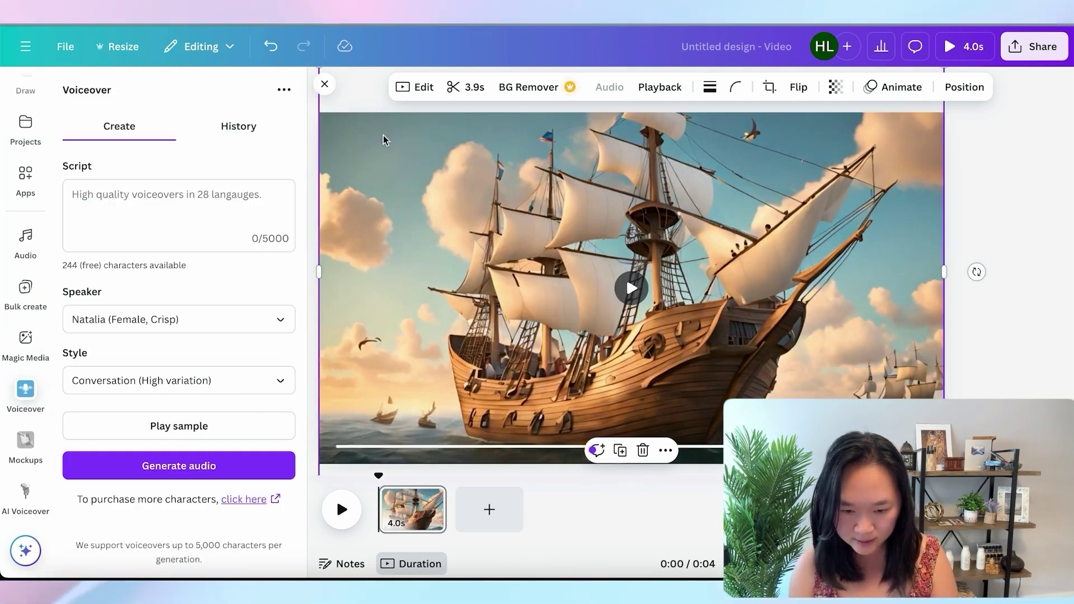
click(147, 204)
key(ctrl+v)
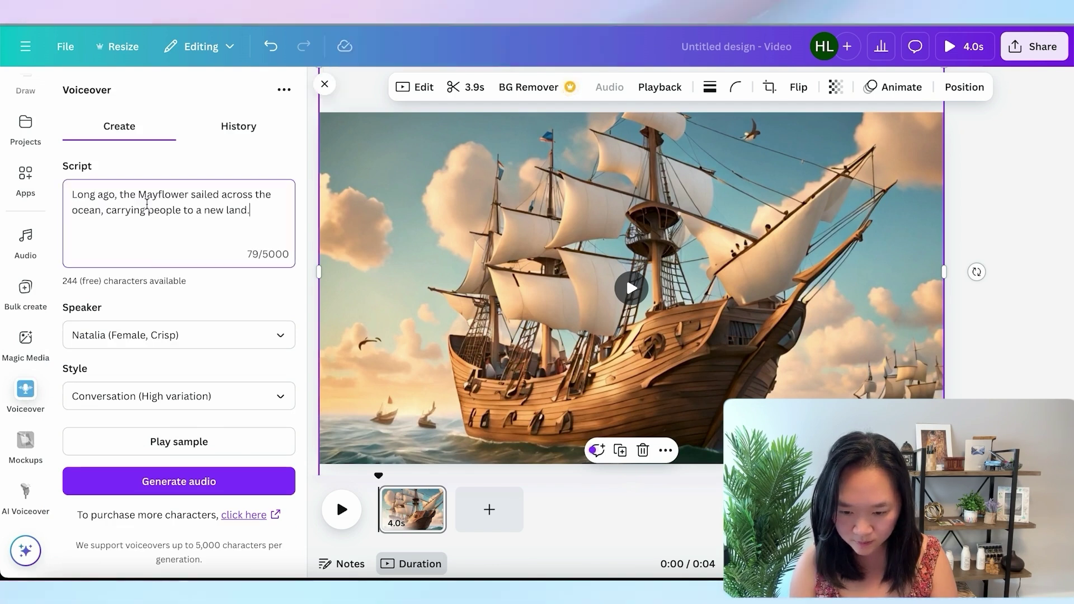
click(171, 486)
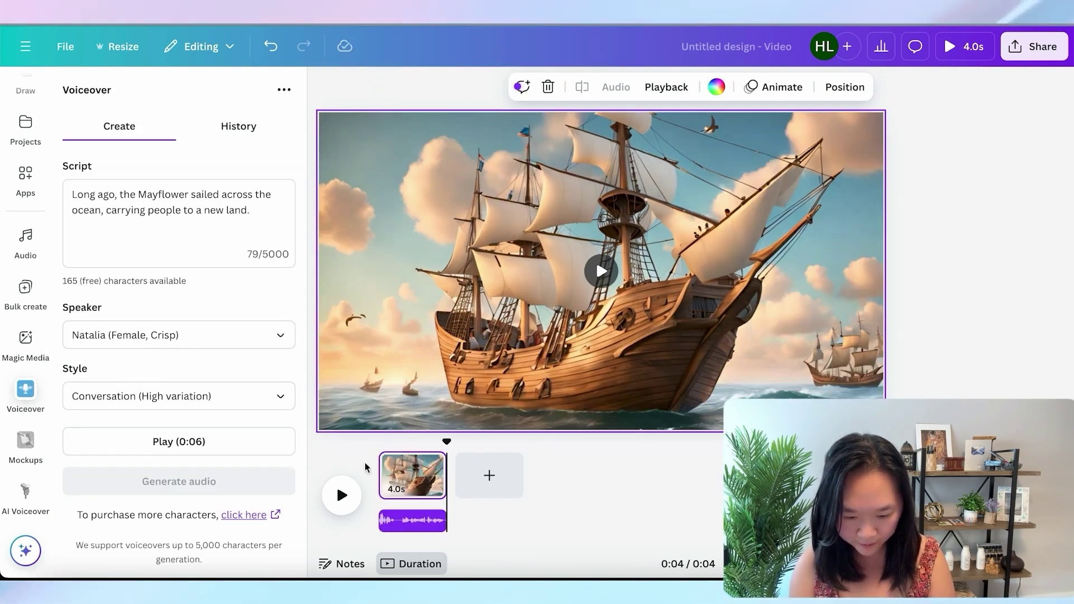
click(341, 495)
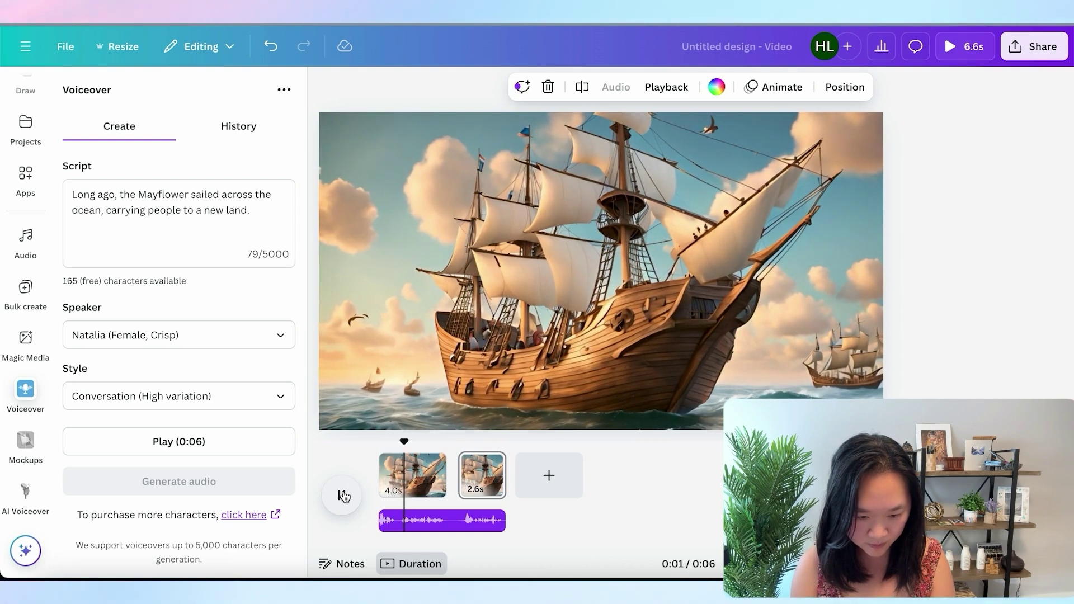